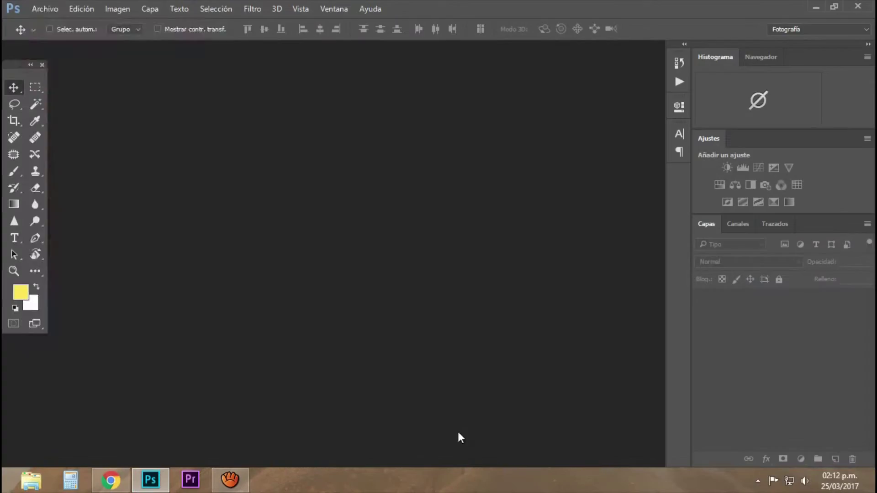
Create a new 6000×4000 px transparent document and browse to the Speed Art - Dragon Ball folder.
{"action": "left_click", "coordinate": [44, 8]}
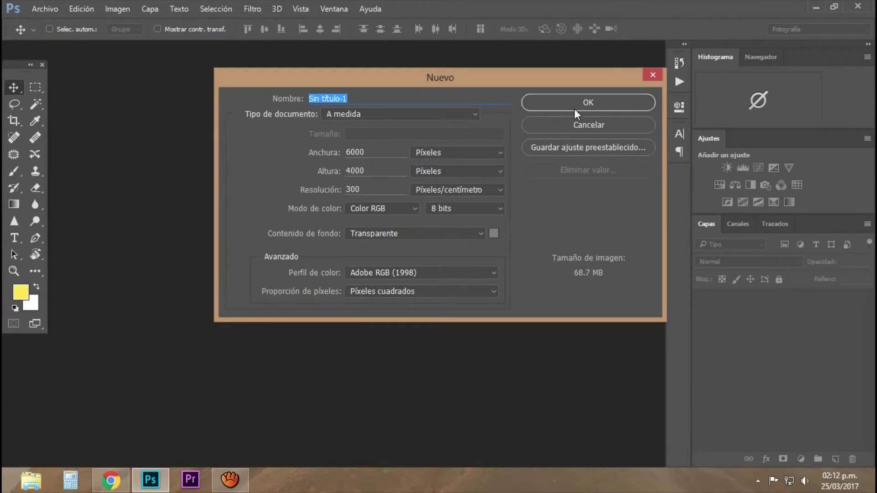
{"action": "left_click", "coordinate": [574, 109]}
{"action": "left_click", "coordinate": [45, 9]}
{"action": "left_click", "coordinate": [128, 249]}
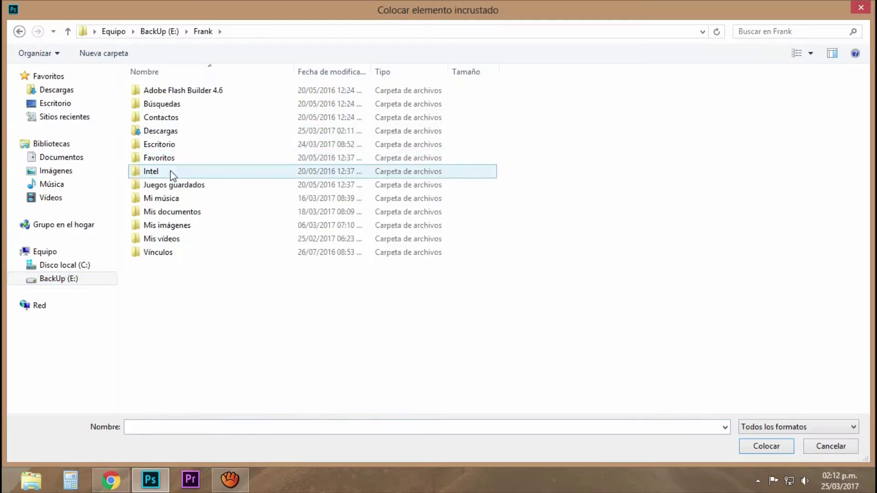
{"action": "double_click", "coordinate": [160, 131]}
{"action": "double_click", "coordinate": [160, 194]}
Place the jiren image, scaled down and moved to the canvas's left edge.
{"action": "scroll", "coordinate": [856, 259], "scroll_direction": "down", "scroll_amount": 5}
{"action": "scroll", "coordinate": [856, 259], "scroll_direction": "down", "scroll_amount": 5}
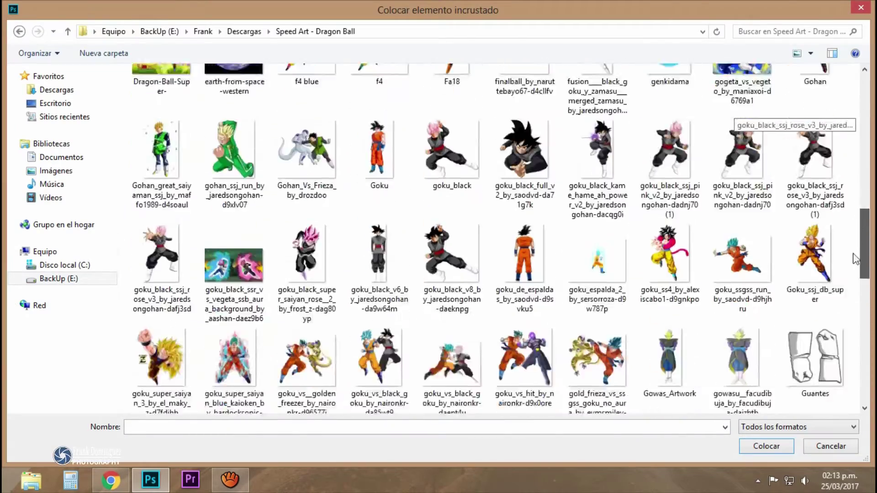
{"action": "scroll", "coordinate": [856, 259], "scroll_direction": "down", "scroll_amount": 5}
{"action": "double_click", "coordinate": [225, 194]}
{"action": "left_click_drag", "start_coordinate": [133, 114], "coordinate": [236, 195]}
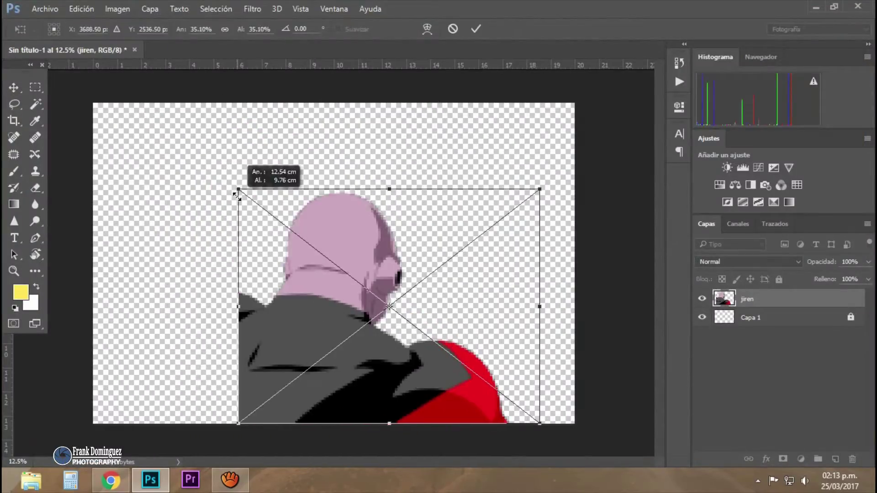
{"action": "left_click_drag", "start_coordinate": [387, 237], "coordinate": [242, 237]}
{"action": "key", "text": "Return"}
{"action": "type", "text": "J"}
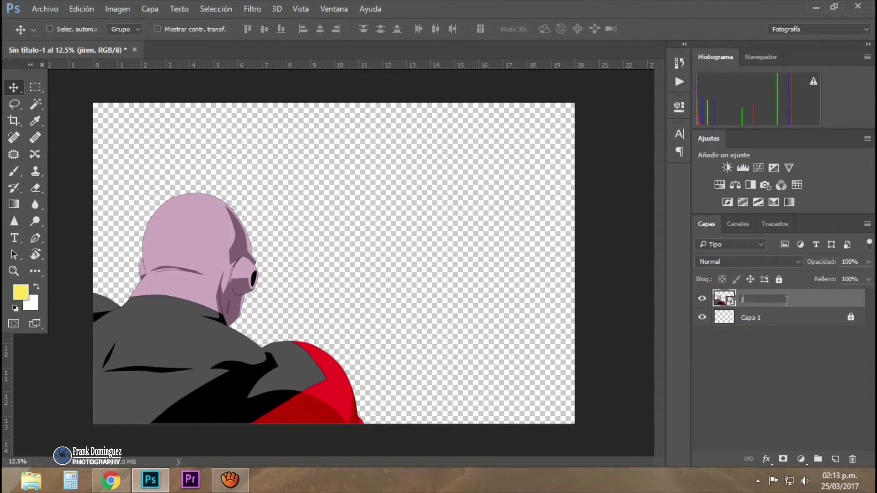
Place the brick floor texture and squash it into the lower half of the canvas.
{"action": "left_click", "coordinate": [45, 9]}
{"action": "left_click", "coordinate": [91, 246]}
{"action": "double_click", "coordinate": [235, 205]}
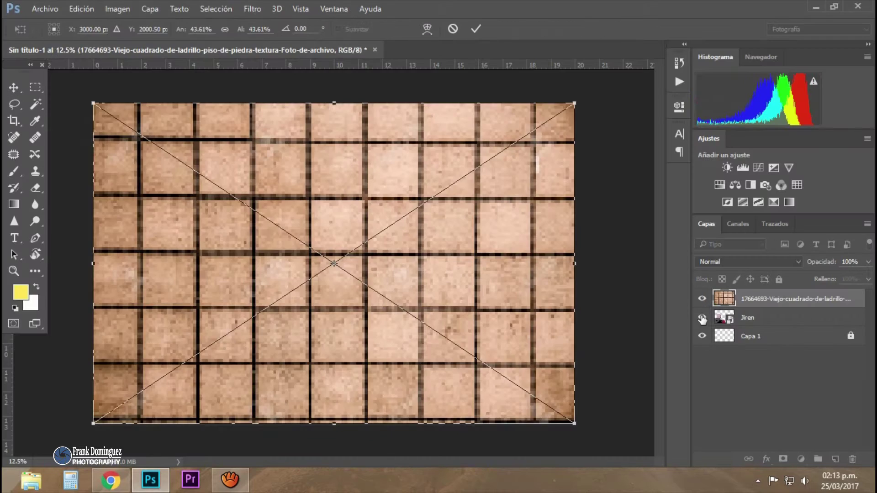
{"action": "left_click_drag", "start_coordinate": [334, 103], "coordinate": [334, 263]}
Distort the brick texture's corners into a wide perspective floor plane.
{"action": "right_click", "coordinate": [288, 92]}
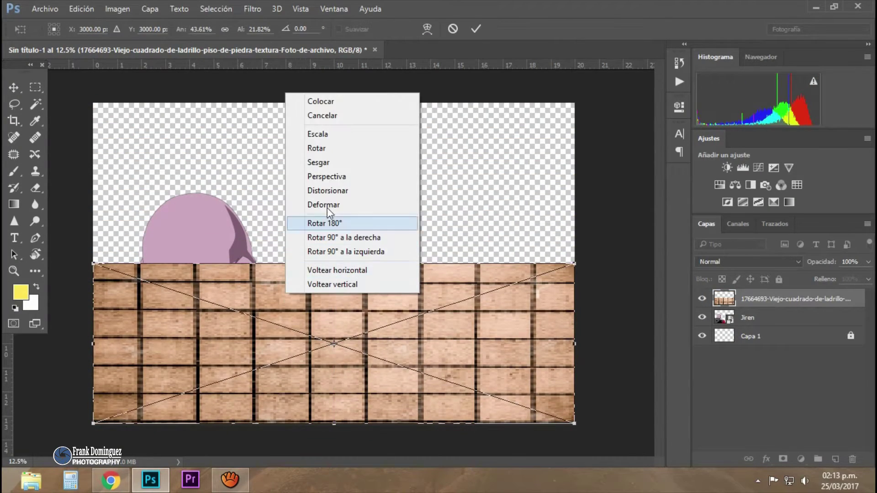
{"action": "key", "text": "Escape"}
{"action": "scroll", "coordinate": [370, 362], "scroll_direction": "down", "scroll_amount": 3}
{"action": "left_click_drag", "start_coordinate": [469, 353], "coordinate": [567, 354]}
{"action": "left_click_drag", "start_coordinate": [197, 353], "coordinate": [53, 337]}
{"action": "left_click_drag", "start_coordinate": [568, 355], "coordinate": [506, 390]}
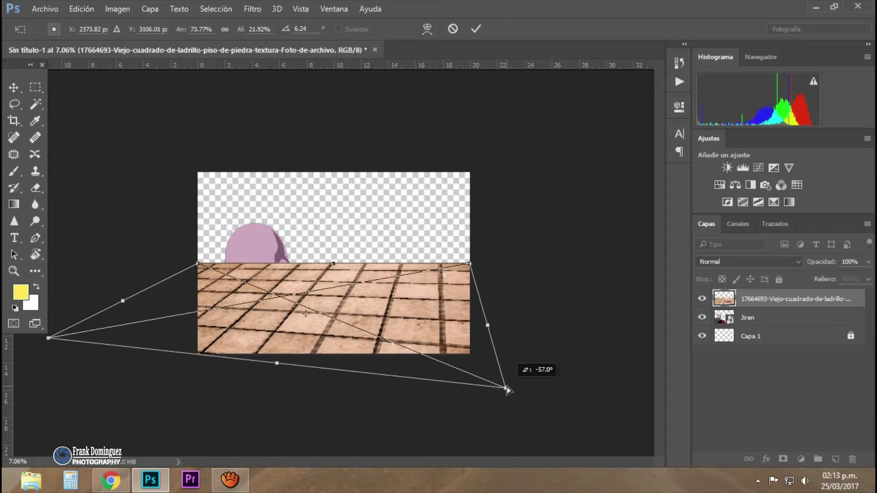
{"action": "left_click_drag", "start_coordinate": [53, 340], "coordinate": [29, 344]}
{"action": "left_click_drag", "start_coordinate": [470, 264], "coordinate": [632, 263]}
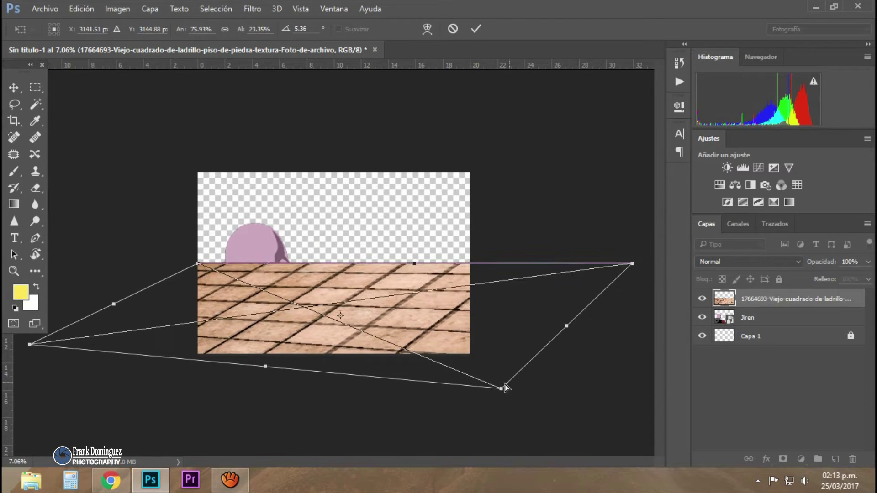
{"action": "left_click_drag", "start_coordinate": [501, 388], "coordinate": [476, 379]}
{"action": "type", "text": "70"}
{"action": "key", "text": "Return"}
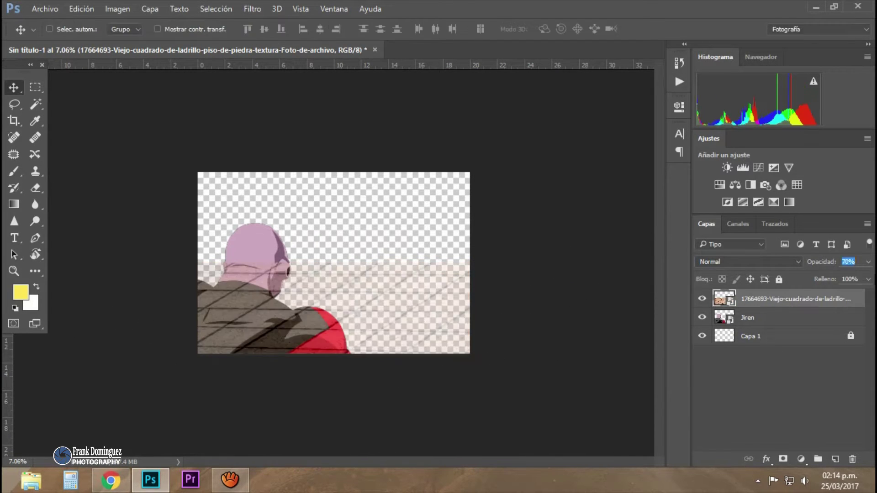
Rename the floor Plataforma, desaturate and brighten it with Hue/Saturation, and move it below Jiren.
{"action": "double_click", "coordinate": [796, 298]}
{"action": "type", "text": "Plataforma"}
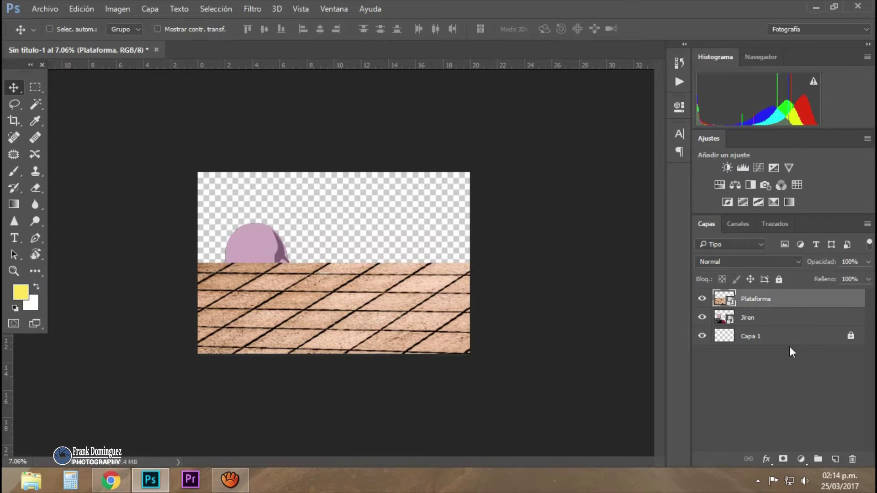
{"action": "left_click", "coordinate": [800, 459]}
{"action": "left_click", "coordinate": [778, 303]}
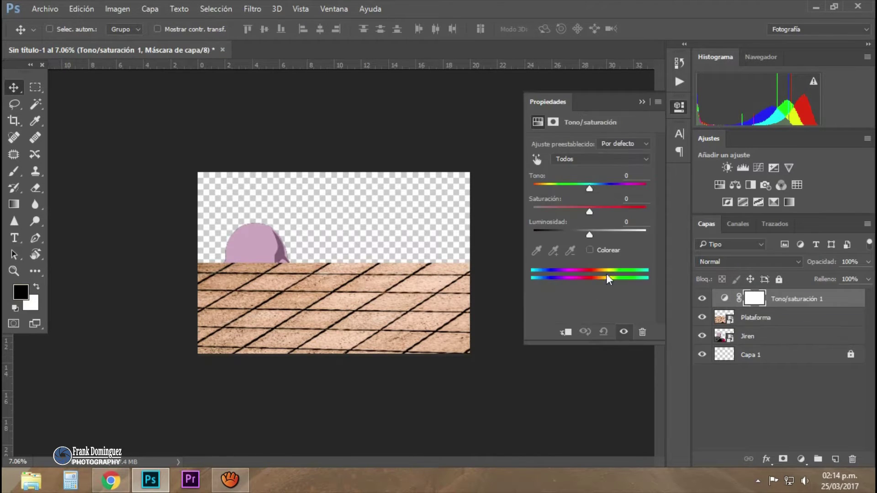
{"action": "left_click_drag", "start_coordinate": [569, 210], "coordinate": [532, 211]}
{"action": "left_click_drag", "start_coordinate": [589, 234], "coordinate": [608, 234]}
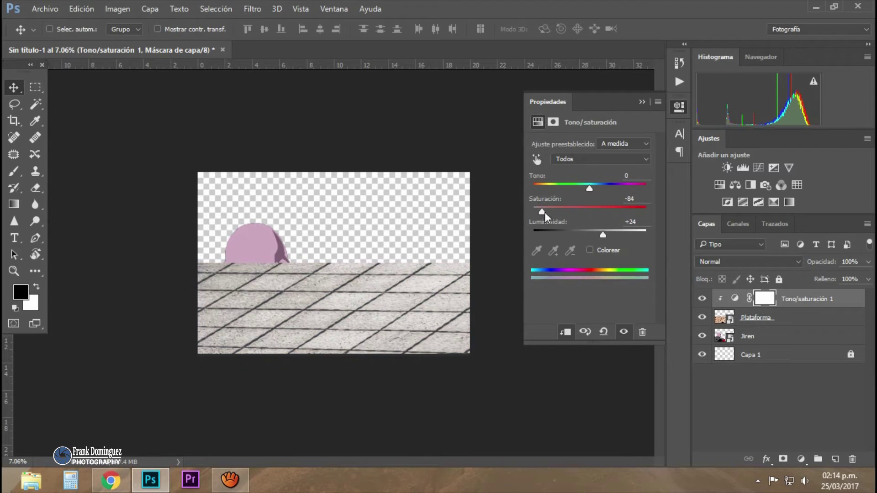
{"action": "left_click", "coordinate": [820, 298]}
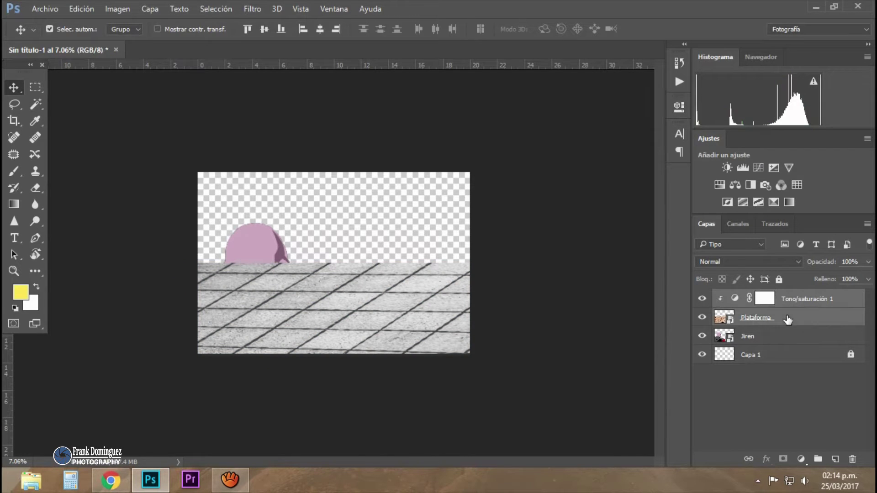
{"action": "left_click_drag", "start_coordinate": [777, 297], "coordinate": [774, 322]}
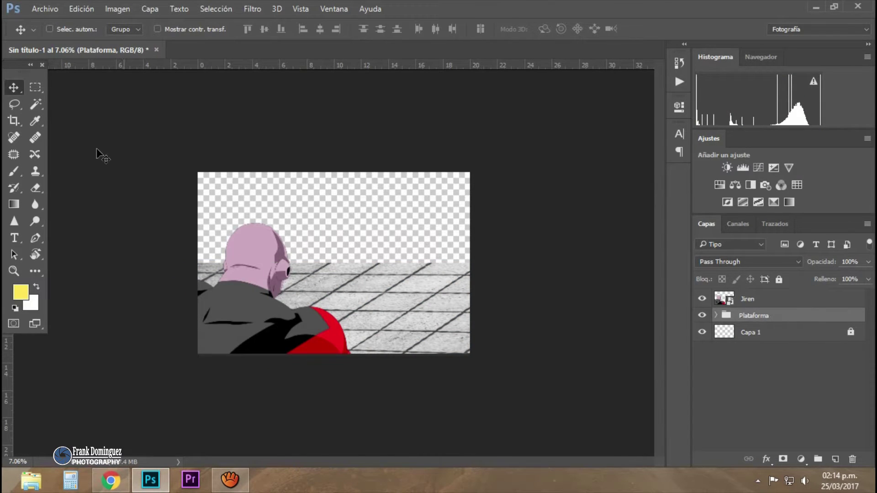
{"action": "left_click", "coordinate": [44, 8]}
Place the cracked-earth texture from Mis documentos > Materiales Photoshop > TEXTURAS.
{"action": "left_click", "coordinate": [130, 248]}
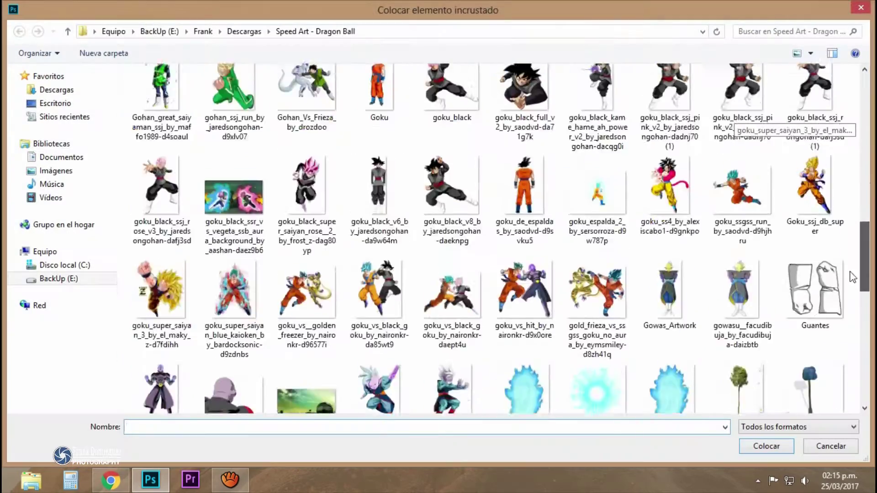
{"action": "double_click", "coordinate": [177, 213]}
{"action": "double_click", "coordinate": [183, 158]}
{"action": "double_click", "coordinate": [188, 173]}
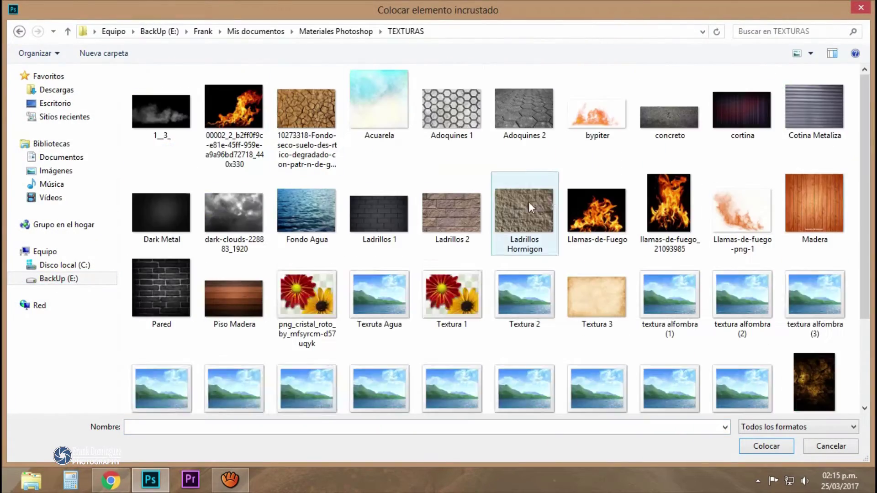
{"action": "scroll", "coordinate": [869, 199], "scroll_direction": "down", "scroll_amount": 2}
{"action": "left_click_drag", "start_coordinate": [868, 200], "coordinate": [872, 139]}
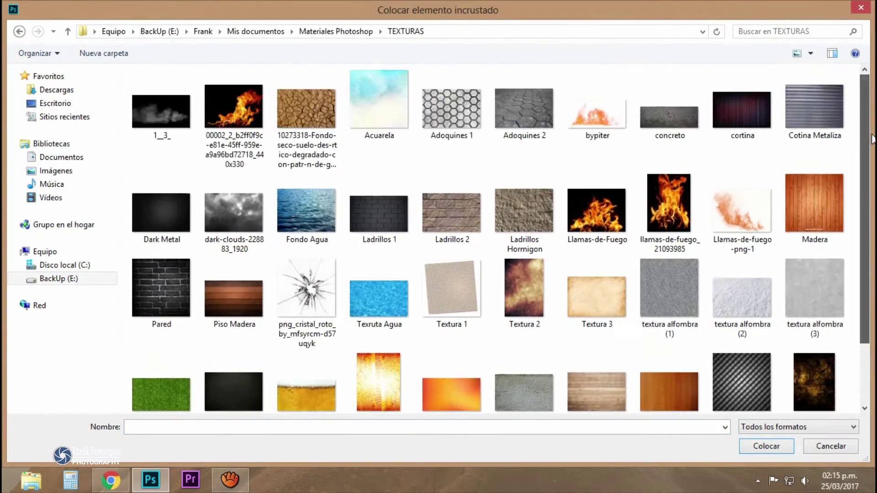
{"action": "double_click", "coordinate": [312, 123]}
Stretch and skew the cracked texture over the floor to match its perspective.
{"action": "left_click_drag", "start_coordinate": [335, 263], "coordinate": [422, 316]}
{"action": "left_click_drag", "start_coordinate": [343, 316], "coordinate": [197, 314]}
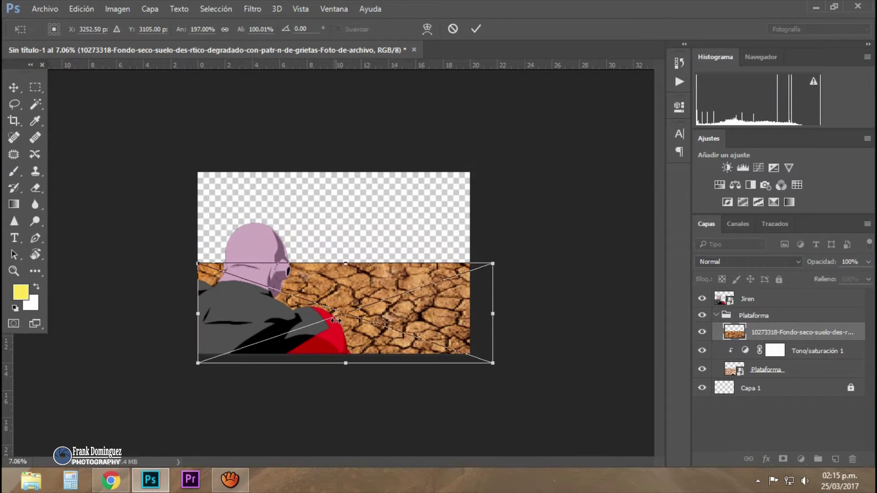
{"action": "left_click_drag", "start_coordinate": [492, 264], "coordinate": [571, 263]}
{"action": "left_click_drag", "start_coordinate": [492, 363], "coordinate": [456, 377]}
{"action": "left_click_drag", "start_coordinate": [198, 363], "coordinate": [92, 376]}
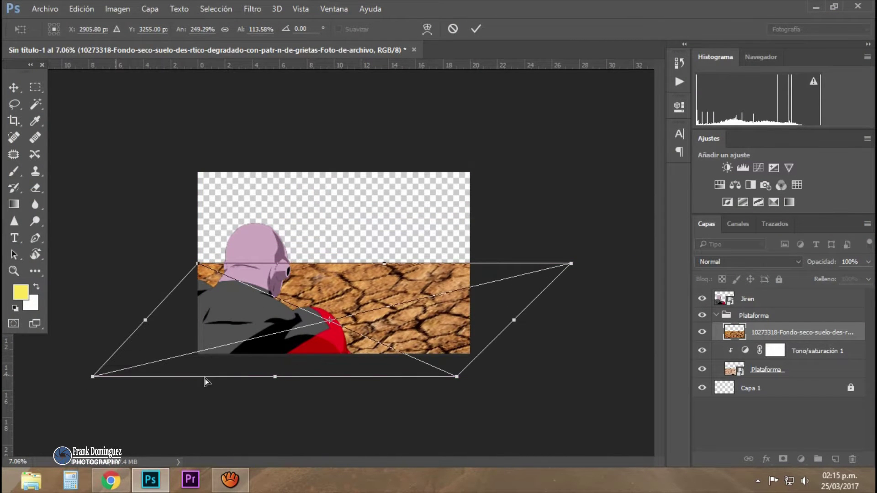
{"action": "left_click_drag", "start_coordinate": [571, 264], "coordinate": [501, 262]}
{"action": "left_click_drag", "start_coordinate": [457, 376], "coordinate": [600, 389]}
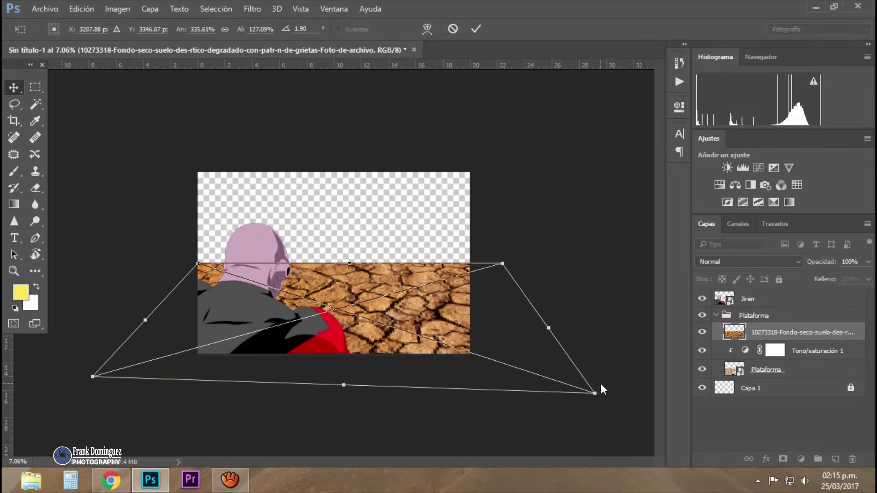
{"action": "key", "text": "Return"}
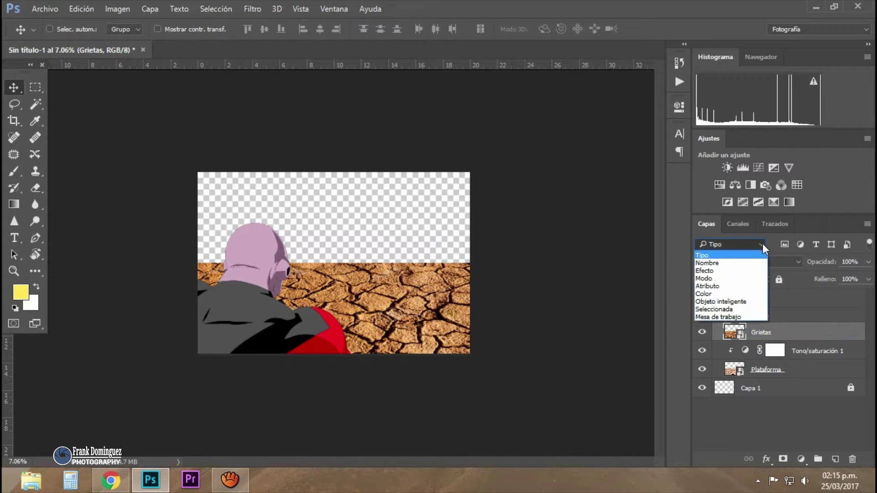
Try Overlay blending on the Grietas layer, then return it to Normal.
{"action": "left_click", "coordinate": [762, 244]}
{"action": "left_click", "coordinate": [776, 262]}
{"action": "left_click", "coordinate": [724, 143]}
{"action": "left_click", "coordinate": [776, 262]}
{"action": "left_click", "coordinate": [723, 125]}
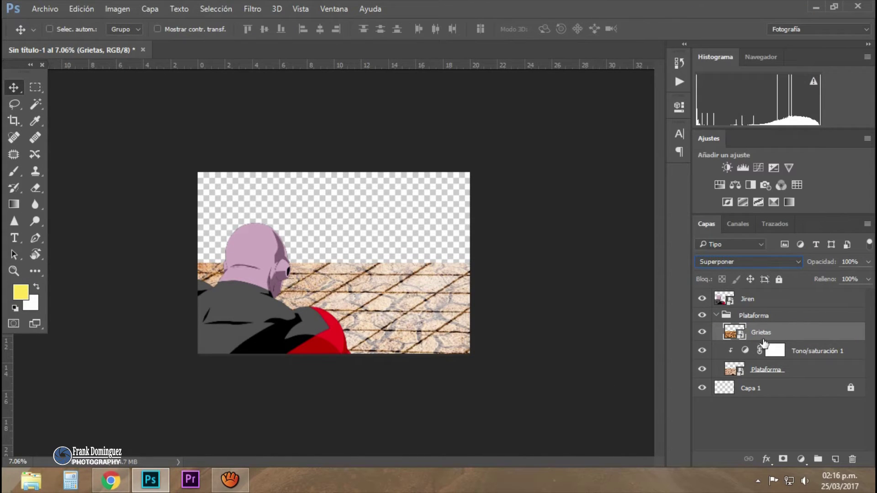
{"action": "left_click", "coordinate": [749, 262]}
{"action": "left_click", "coordinate": [712, 12]}
Desaturate and lighten the cracks with a Hue/Saturation adjustment and lower Grietas opacity.
{"action": "left_click", "coordinate": [800, 459]}
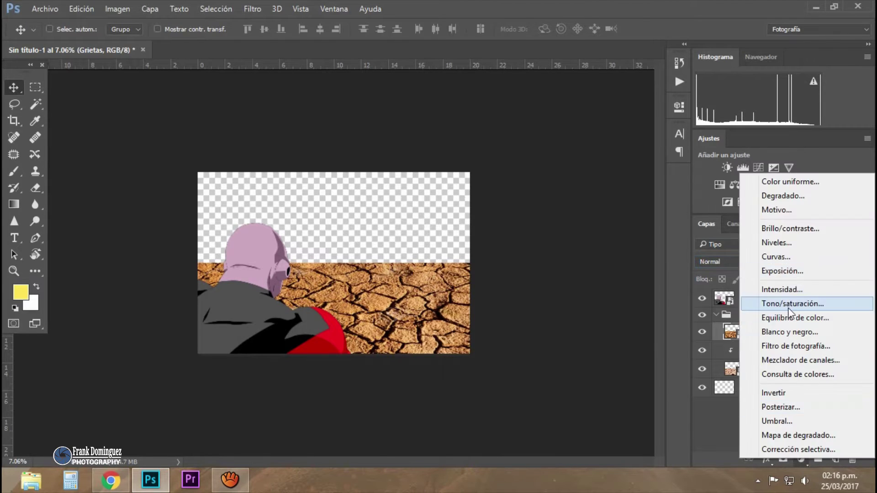
{"action": "left_click", "coordinate": [776, 302]}
{"action": "left_click_drag", "start_coordinate": [588, 207], "coordinate": [534, 210]}
{"action": "left_click_drag", "start_coordinate": [591, 232], "coordinate": [598, 233]}
{"action": "left_click", "coordinate": [641, 101]}
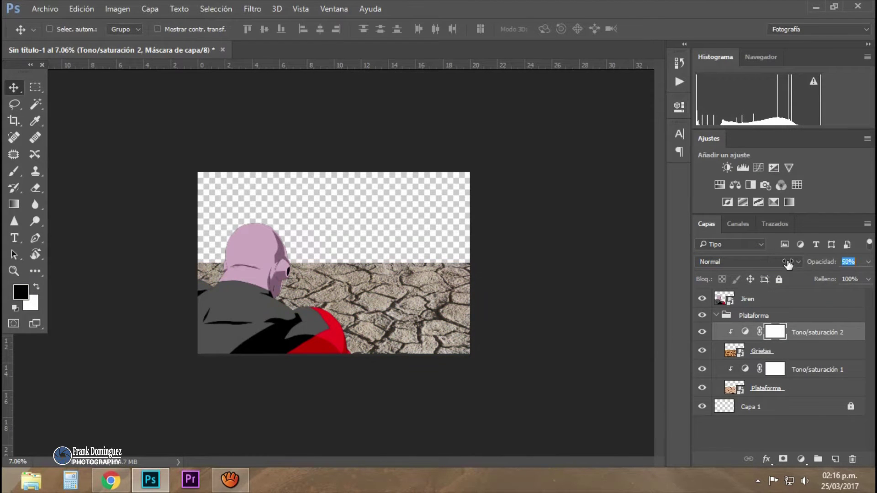
{"action": "left_click", "coordinate": [760, 350]}
{"action": "left_click_drag", "start_coordinate": [821, 262], "coordinate": [785, 266]}
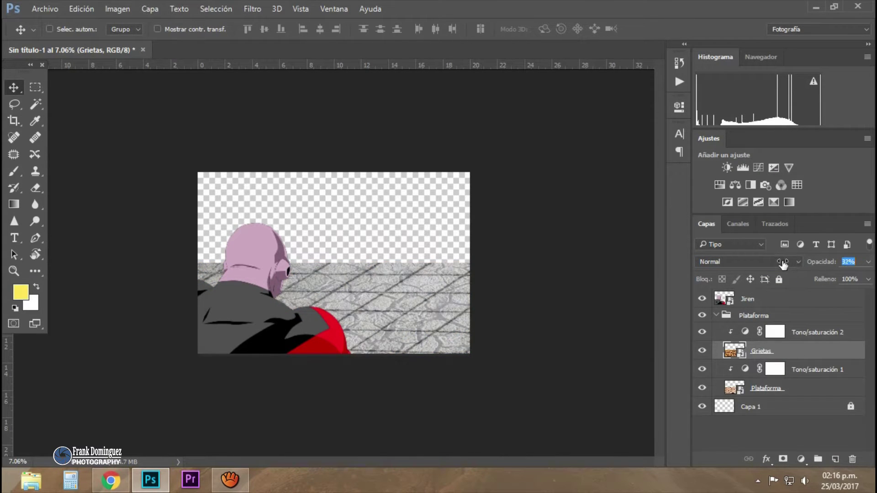
{"action": "left_click", "coordinate": [834, 372]}
Place the broken-glass crack image, distort it, name it Grieta and duplicate it.
{"action": "left_click", "coordinate": [45, 9]}
{"action": "left_click", "coordinate": [74, 210]}
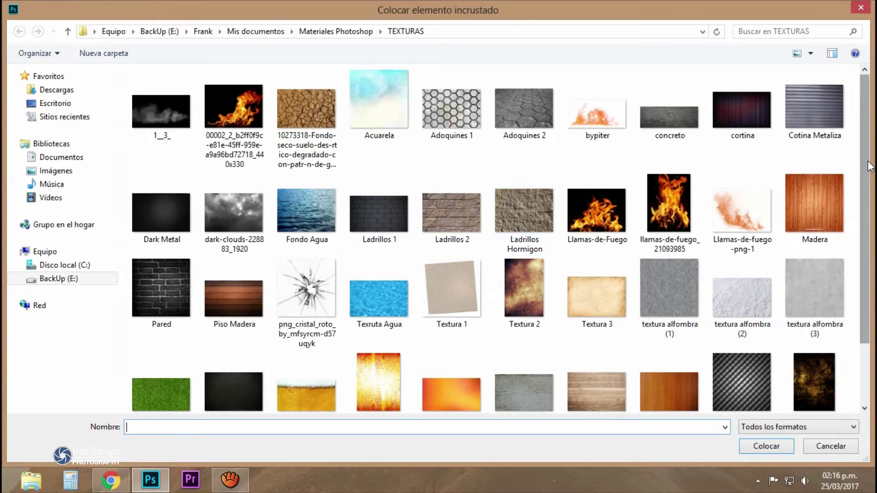
{"action": "scroll", "coordinate": [867, 161], "scroll_direction": "down", "scroll_amount": 2}
{"action": "double_click", "coordinate": [306, 206]}
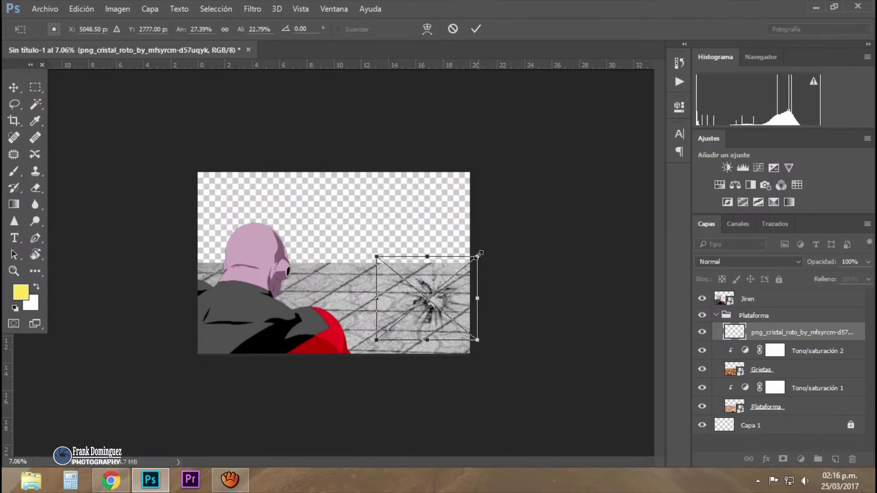
{"action": "left_click_drag", "start_coordinate": [376, 278], "coordinate": [420, 289]}
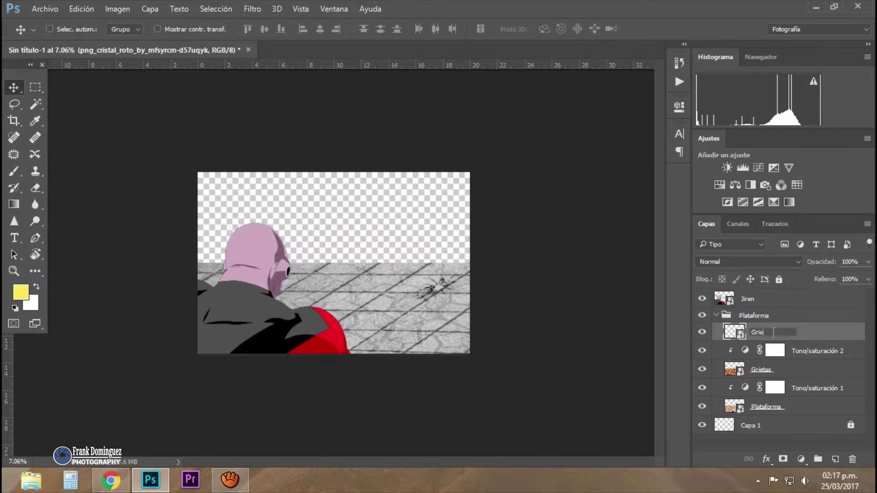
{"action": "type", "text": "ta"}
{"action": "key", "text": "Return"}
{"action": "key", "text": "ctrl+j"}
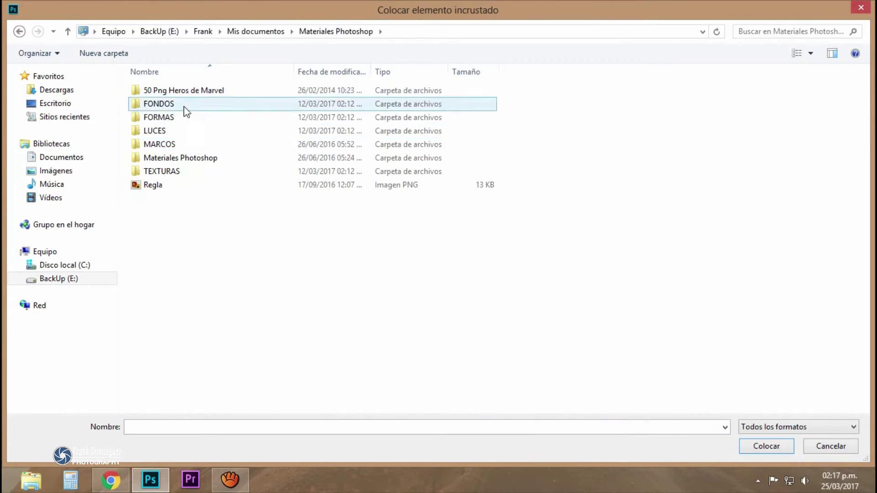
Place the Nebulosa (4) nebula from FONDOS, stretched across the sky down to the floor.
{"action": "double_click", "coordinate": [185, 105]}
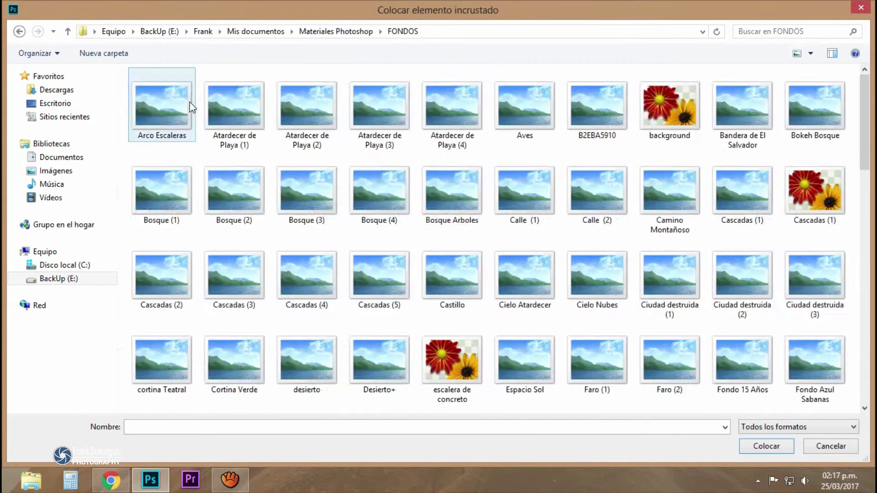
{"action": "left_click_drag", "start_coordinate": [861, 146], "coordinate": [859, 303]}
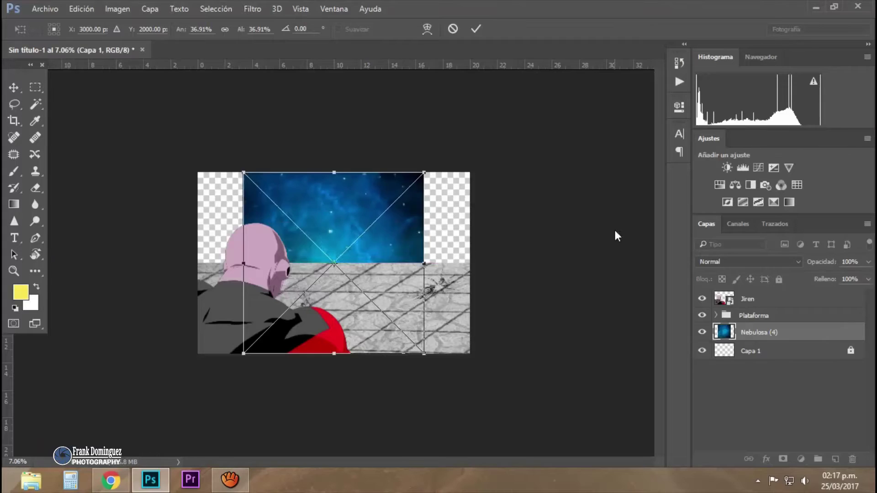
{"action": "left_click_drag", "start_coordinate": [245, 262], "coordinate": [197, 262]}
{"action": "left_click_drag", "start_coordinate": [421, 262], "coordinate": [469, 262]}
{"action": "left_click_drag", "start_coordinate": [333, 352], "coordinate": [333, 287]}
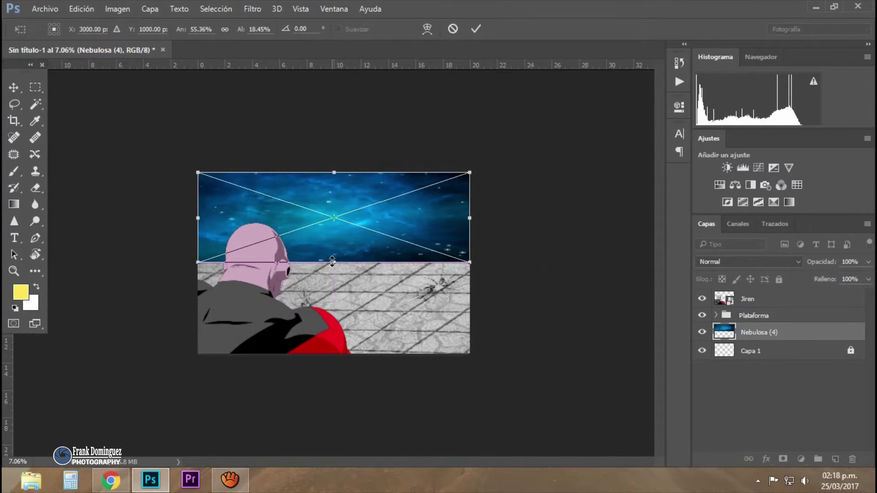
{"action": "key", "text": "Return"}
Place the Fondo Estrellas star field over the sky, narrowed slightly from the right.
{"action": "left_click", "coordinate": [44, 8]}
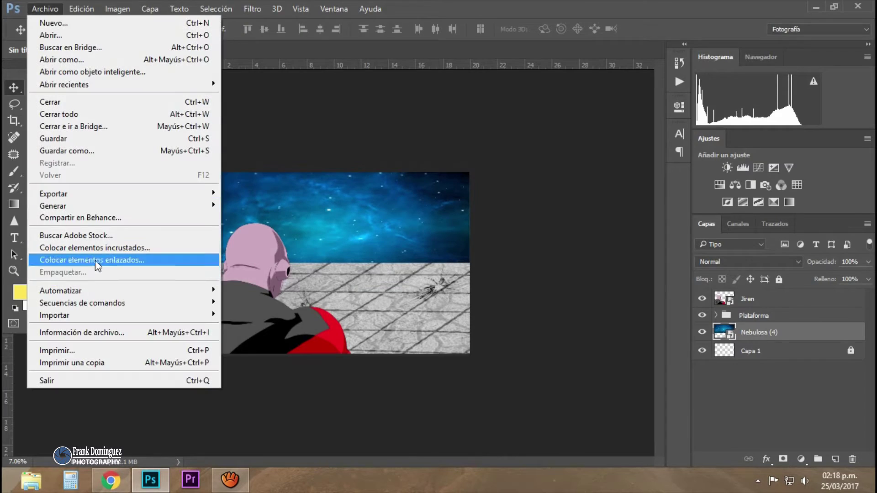
{"action": "left_click", "coordinate": [91, 247]}
{"action": "scroll", "coordinate": [516, 266], "scroll_direction": "down", "scroll_amount": 5}
{"action": "left_click", "coordinate": [525, 304]}
{"action": "left_click", "coordinate": [767, 447]}
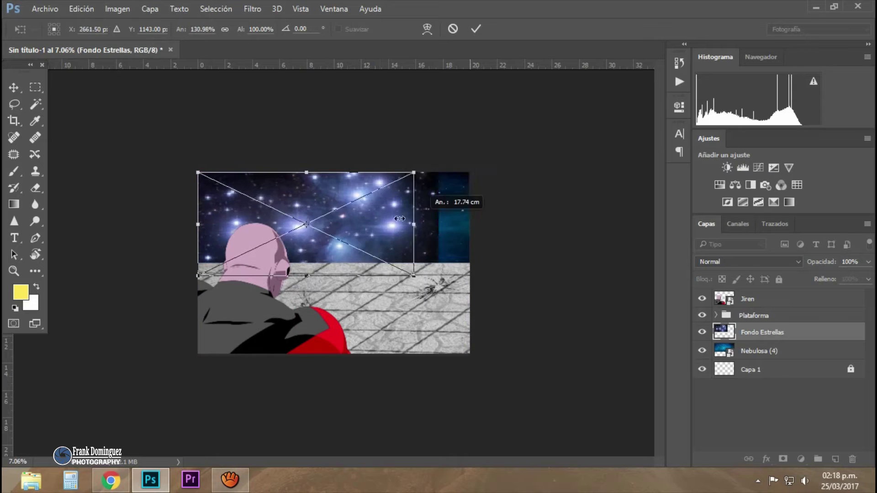
{"action": "left_click_drag", "start_coordinate": [381, 224], "coordinate": [373, 225]}
Mirror a star-field copy onto the sky's right half and lower opacity to 55%.
{"action": "right_click", "coordinate": [283, 225]}
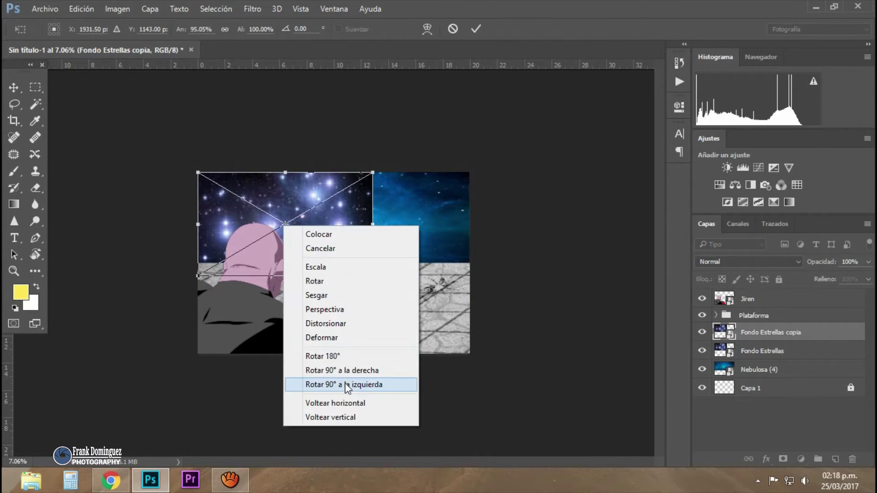
{"action": "left_click", "coordinate": [342, 401]}
{"action": "left_click_drag", "start_coordinate": [312, 215], "coordinate": [453, 213]}
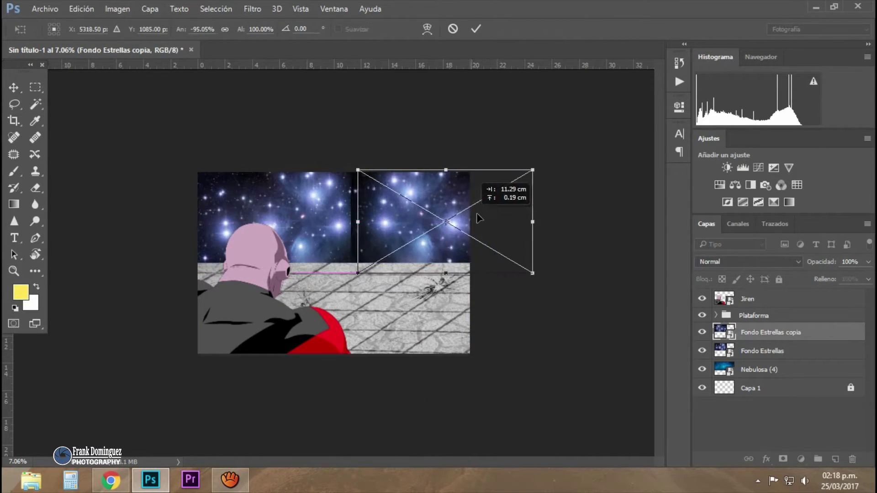
{"action": "right_click", "coordinate": [327, 179]}
{"action": "left_click_drag", "start_coordinate": [360, 203], "coordinate": [392, 204]}
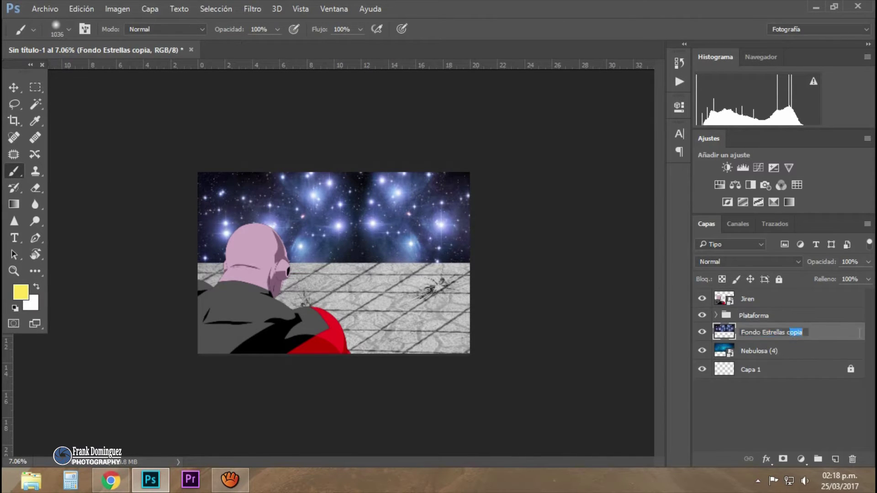
{"action": "left_click_drag", "start_coordinate": [821, 271], "coordinate": [794, 268]}
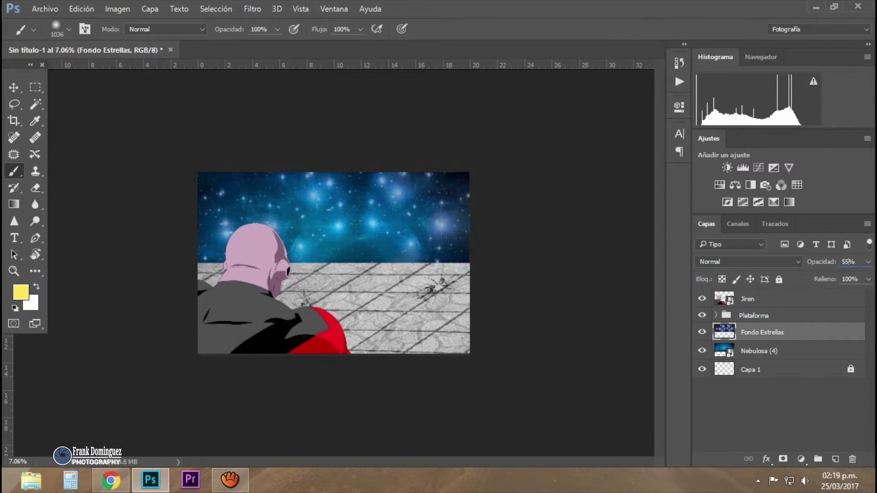
Place the Espacio Sol sun-over-planet image into the sky.
{"action": "left_click", "coordinate": [44, 9]}
{"action": "left_click", "coordinate": [114, 249]}
{"action": "scroll", "coordinate": [856, 191], "scroll_direction": "down", "scroll_amount": 2}
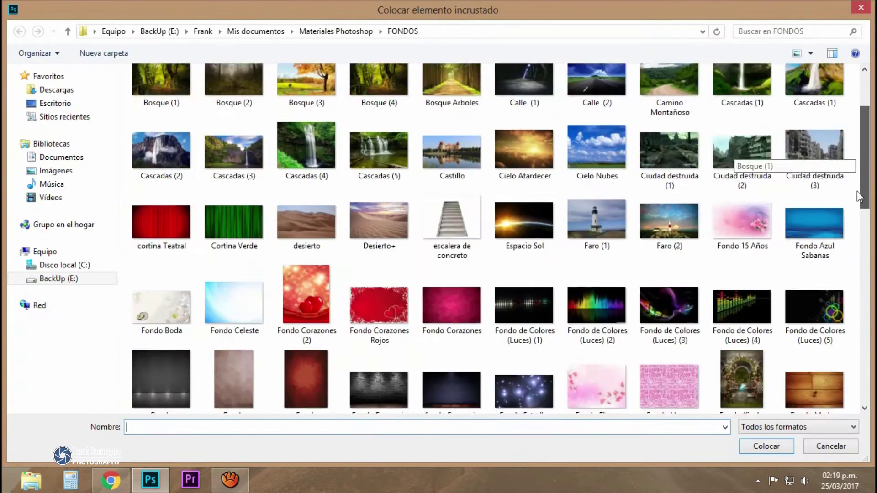
{"action": "scroll", "coordinate": [856, 287], "scroll_direction": "down", "scroll_amount": 5}
{"action": "scroll", "coordinate": [856, 288], "scroll_direction": "down", "scroll_amount": 5}
{"action": "scroll", "coordinate": [858, 366], "scroll_direction": "down", "scroll_amount": 5}
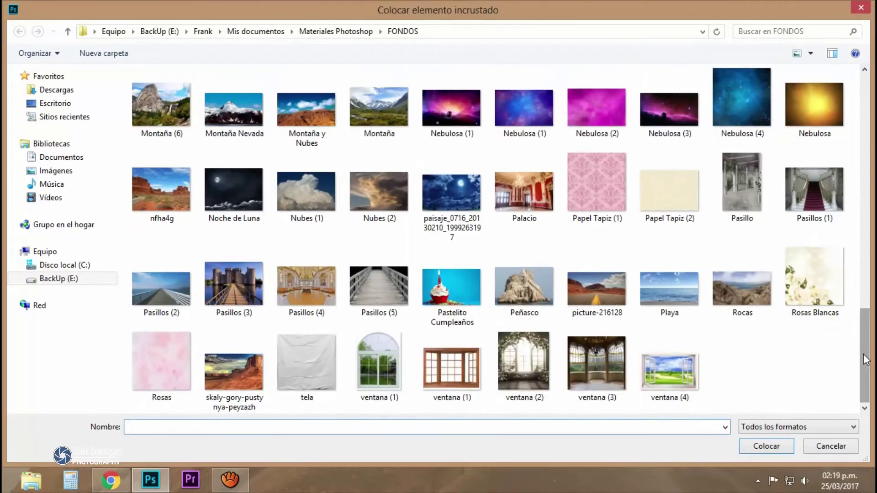
{"action": "scroll", "coordinate": [754, 360], "scroll_direction": "up", "scroll_amount": 5}
{"action": "scroll", "coordinate": [744, 361], "scroll_direction": "up", "scroll_amount": 5}
{"action": "scroll", "coordinate": [744, 361], "scroll_direction": "up", "scroll_amount": 5}
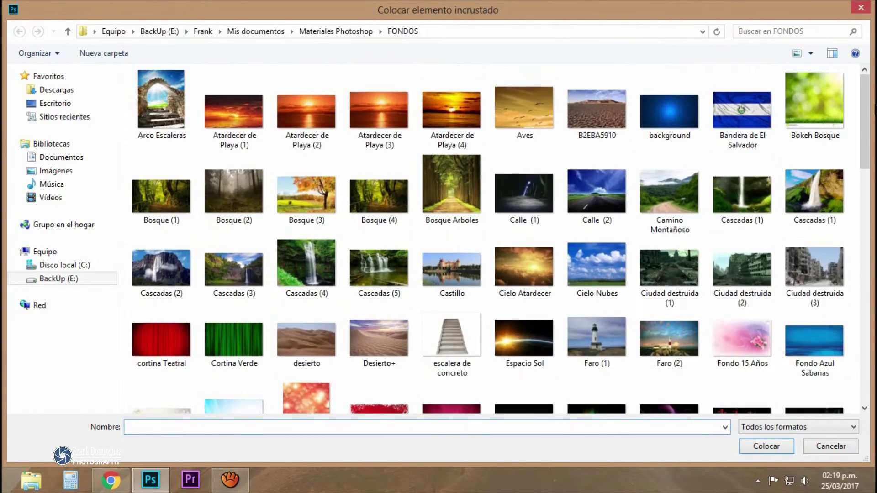
{"action": "scroll", "coordinate": [860, 180], "scroll_direction": "down", "scroll_amount": 5}
{"action": "double_click", "coordinate": [525, 78]}
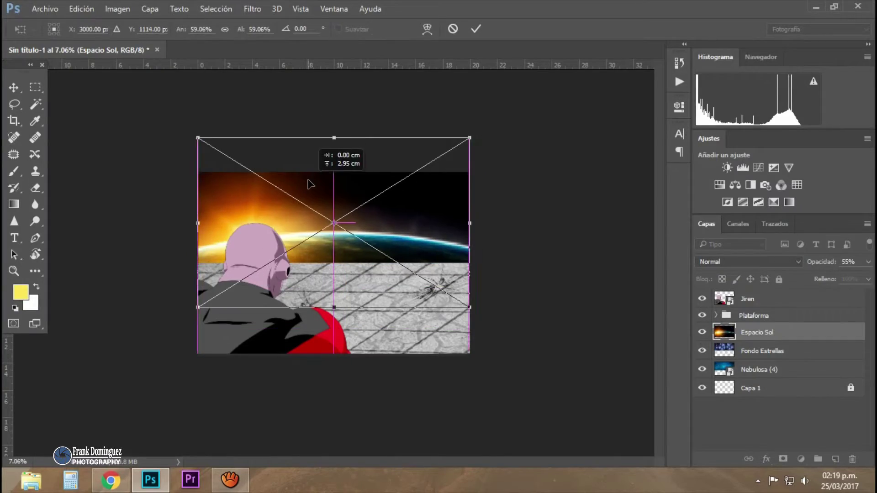
{"action": "key", "text": "Return"}
Set Espacio Sol to Trama blending with slightly lower opacity.
{"action": "left_click", "coordinate": [747, 262]}
{"action": "left_click", "coordinate": [712, 94]}
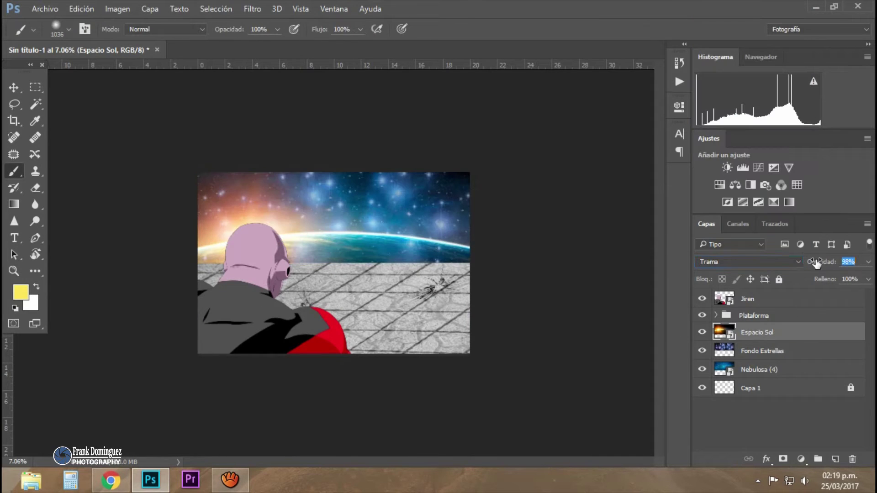
{"action": "left_click_drag", "start_coordinate": [816, 263], "coordinate": [817, 264]}
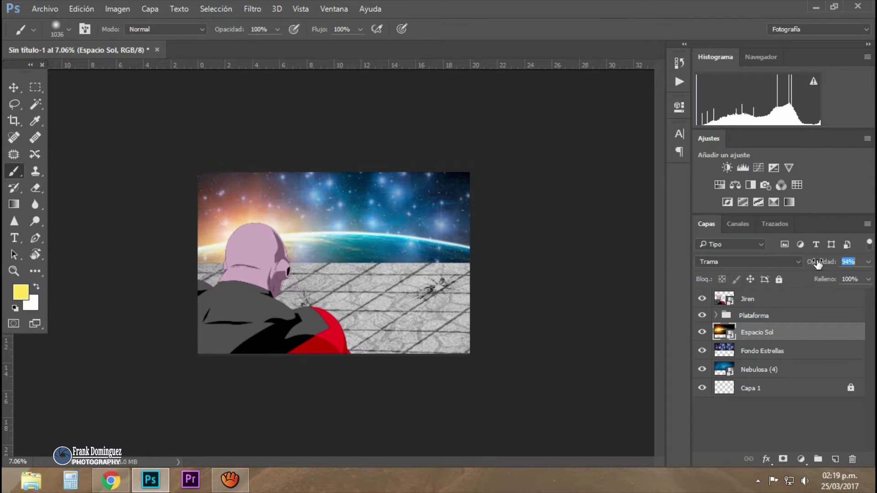
{"action": "left_click", "coordinate": [42, 6]}
Place the Super Saiyan Blue 3 Goku image from Speed Art - Dragon Ball, scaled up over the platform.
{"action": "left_click", "coordinate": [137, 247]}
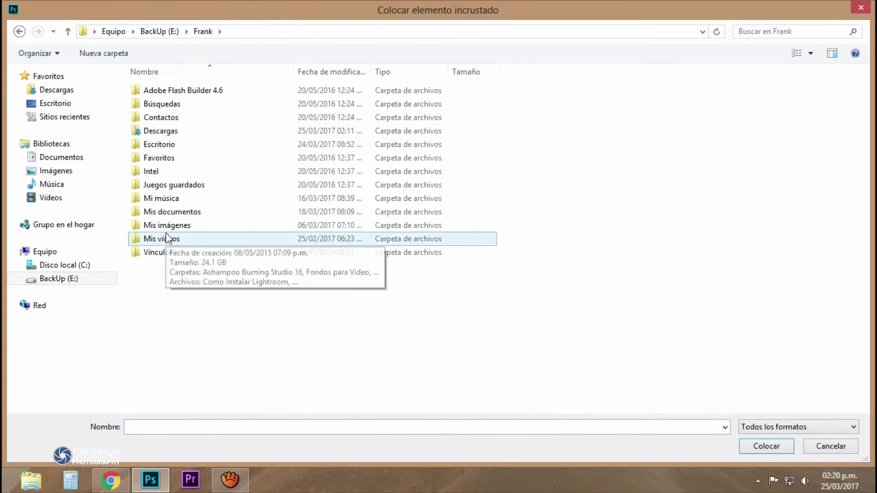
{"action": "double_click", "coordinate": [159, 131]}
{"action": "double_click", "coordinate": [166, 187]}
{"action": "left_click_drag", "start_coordinate": [864, 105], "coordinate": [863, 338]}
{"action": "left_click", "coordinate": [590, 316]}
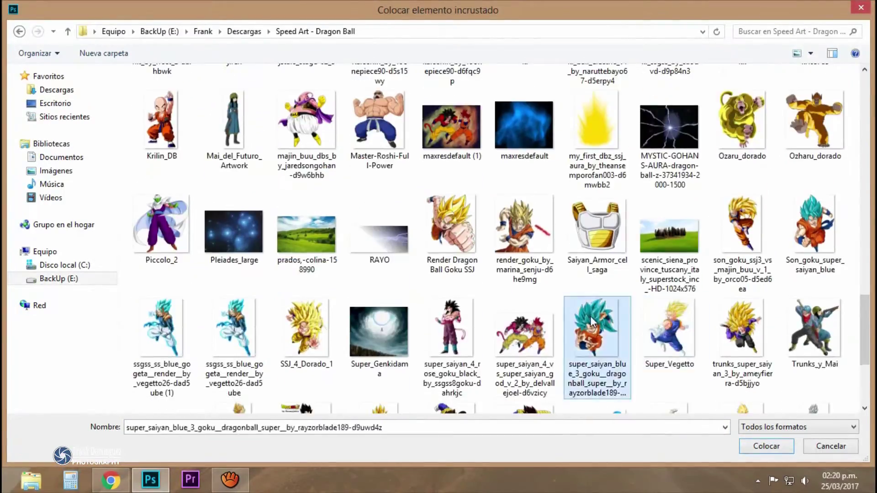
{"action": "double_click", "coordinate": [590, 316]}
{"action": "left_click_drag", "start_coordinate": [268, 173], "coordinate": [399, 211]}
{"action": "key", "text": "Return"}
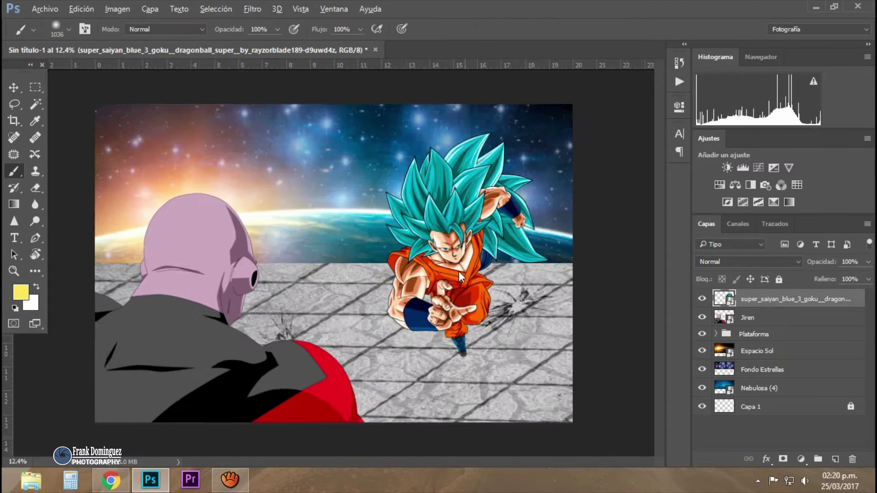
Move the Grieta crack under Goku's feet.
{"action": "key", "text": "ctrl+minus"}
{"action": "left_click_drag", "start_coordinate": [512, 296], "coordinate": [477, 356]}
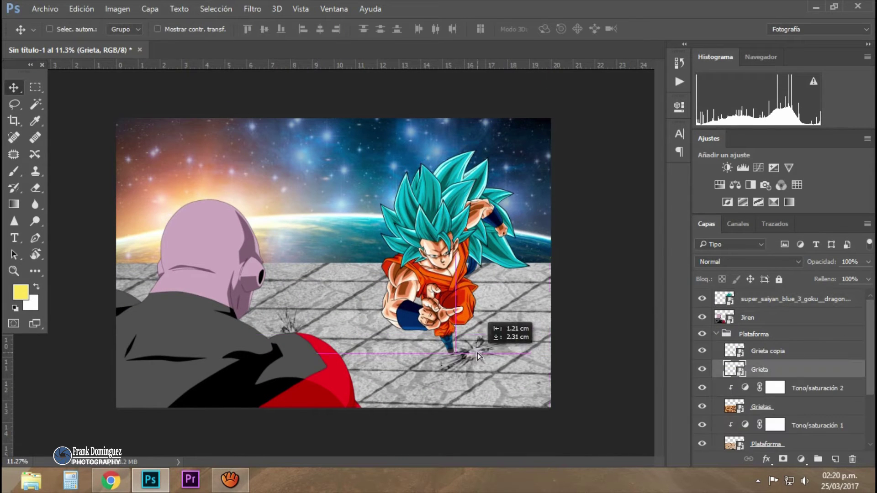
{"action": "scroll", "coordinate": [607, 314], "scroll_direction": "down", "scroll_amount": 1}
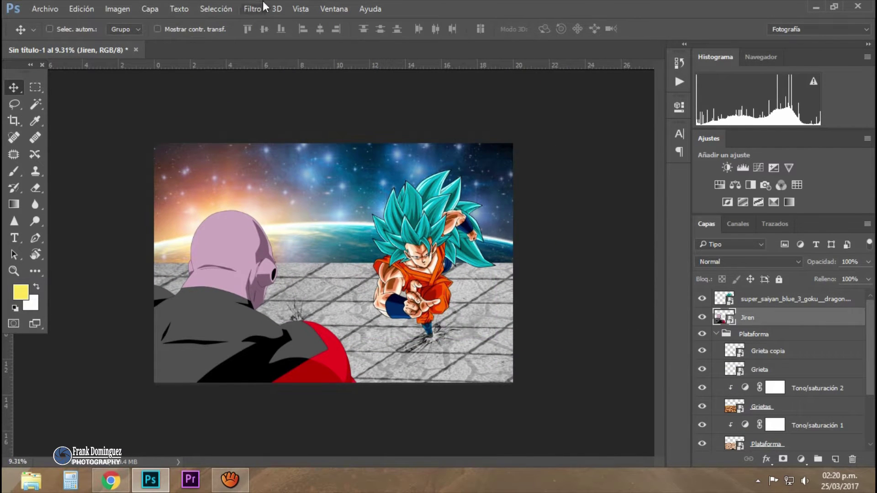
Run a recorded action on the Jiren layer and merge its result with Ctrl+E.
{"action": "right_click", "coordinate": [392, 283]}
{"action": "key", "text": "Escape"}
{"action": "key", "text": "alt+F9"}
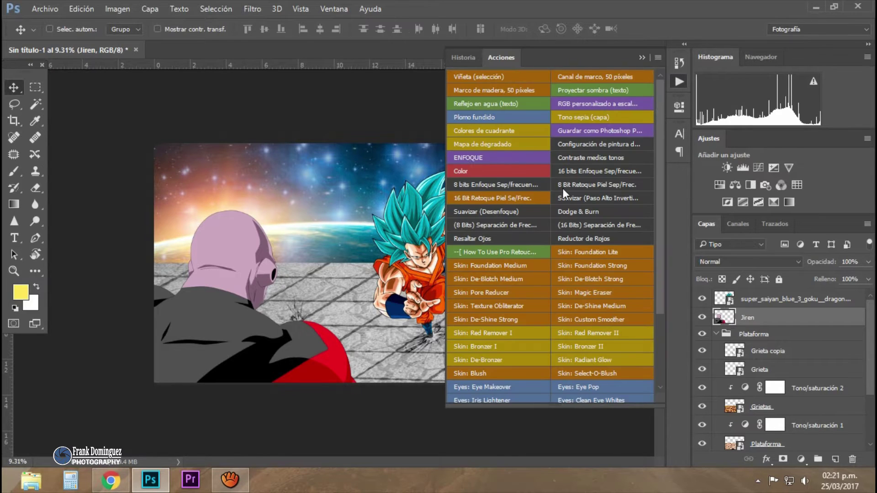
{"action": "left_click", "coordinate": [562, 189]}
{"action": "left_click", "coordinate": [417, 194]}
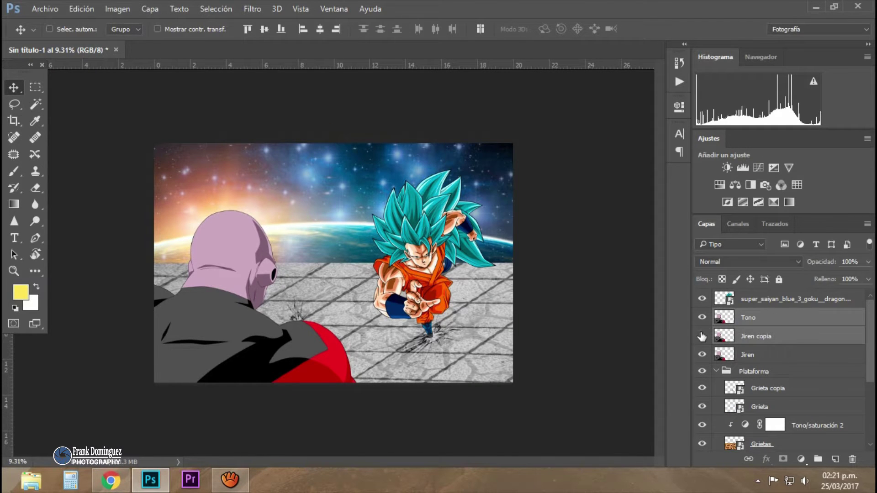
{"action": "key", "text": "ctrl+e"}
Name the layer 'Goku SSJ 3 Blue', hide Jiren, and put Goku in a new group.
{"action": "key", "text": "shift+Tab"}
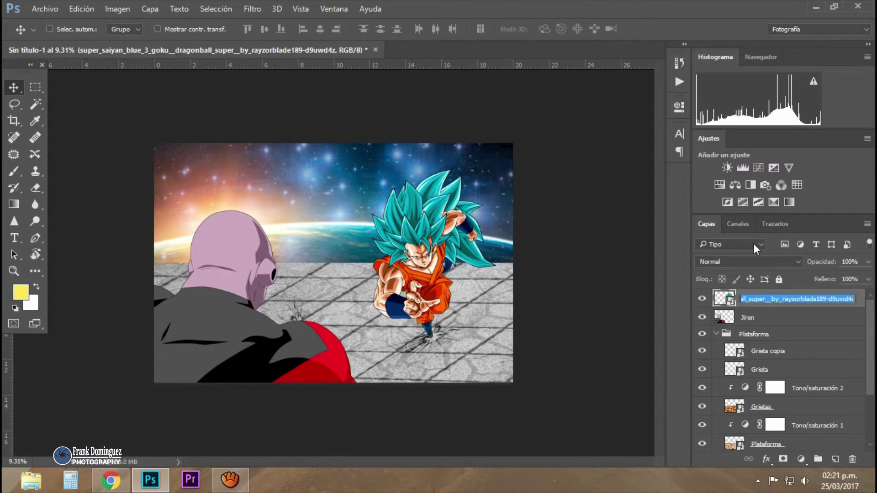
{"action": "type", "text": "Goku SSJ 3 Blue"}
{"action": "key", "text": "Return"}
{"action": "left_click", "coordinate": [747, 317]}
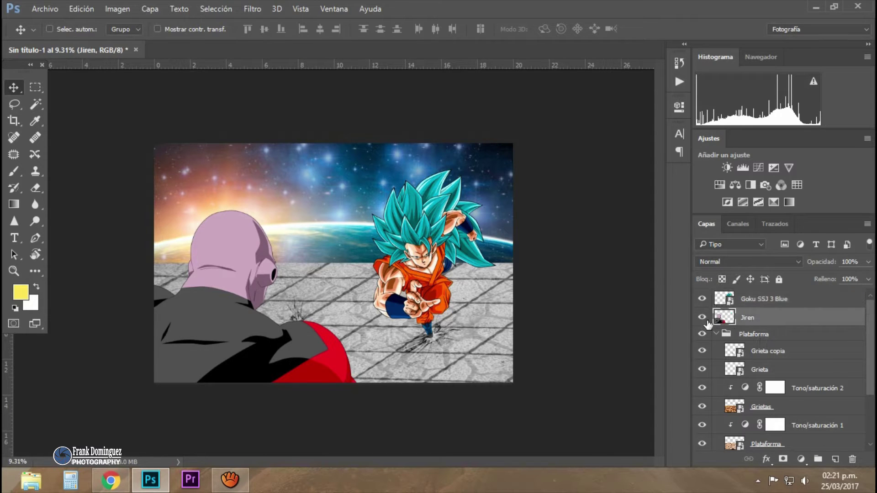
{"action": "left_click", "coordinate": [702, 317]}
{"action": "left_click", "coordinate": [818, 459]}
{"action": "left_click_drag", "start_coordinate": [759, 314], "coordinate": [759, 298]}
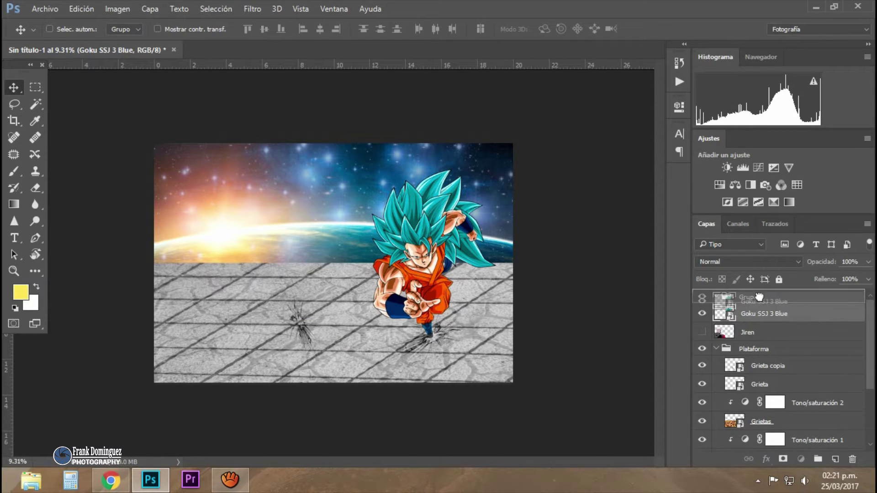
Place the blue aura image as embedded and enlarge it around Goku.
{"action": "left_click", "coordinate": [44, 8]}
{"action": "left_click", "coordinate": [73, 201]}
{"action": "left_click_drag", "start_coordinate": [863, 92], "coordinate": [863, 237]}
{"action": "double_click", "coordinate": [371, 243]}
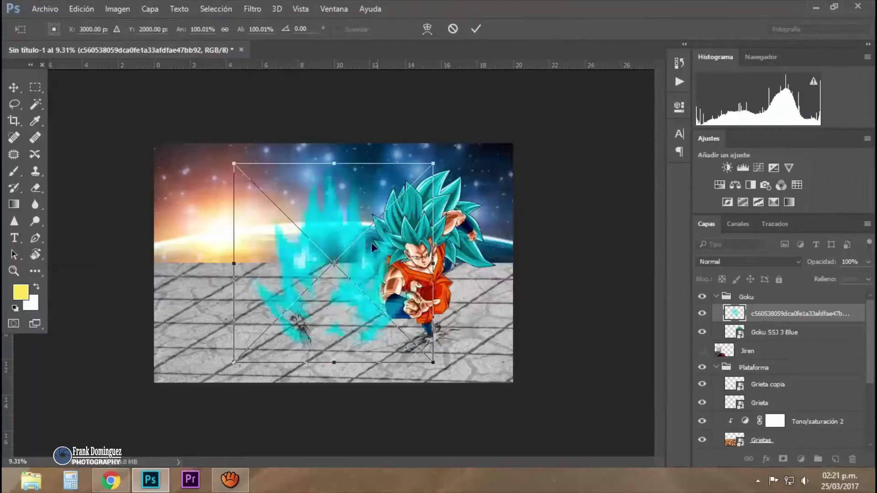
{"action": "left_click_drag", "start_coordinate": [371, 243], "coordinate": [298, 223]}
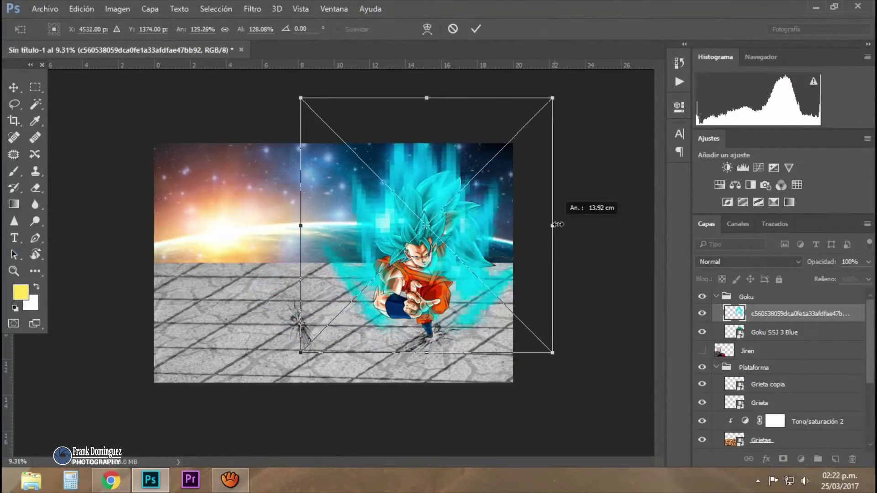
Warp the aura in perspective so it flares up from the floor, stretching its top higher.
{"action": "right_click", "coordinate": [440, 239]}
{"action": "left_click", "coordinate": [456, 315]}
{"action": "mouse_move", "coordinate": [298, 354]}
{"action": "left_mouse_down"}
{"action": "mouse_move", "coordinate": [324, 364]}
{"action": "mouse_move", "coordinate": [371, 353]}
{"action": "left_mouse_up"}
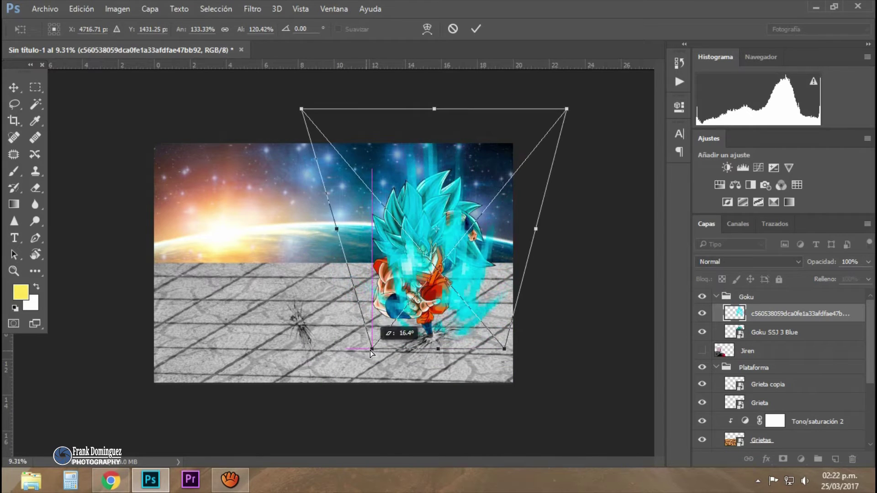
{"action": "left_click_drag", "start_coordinate": [494, 351], "coordinate": [533, 223]}
{"action": "right_click", "coordinate": [562, 243]}
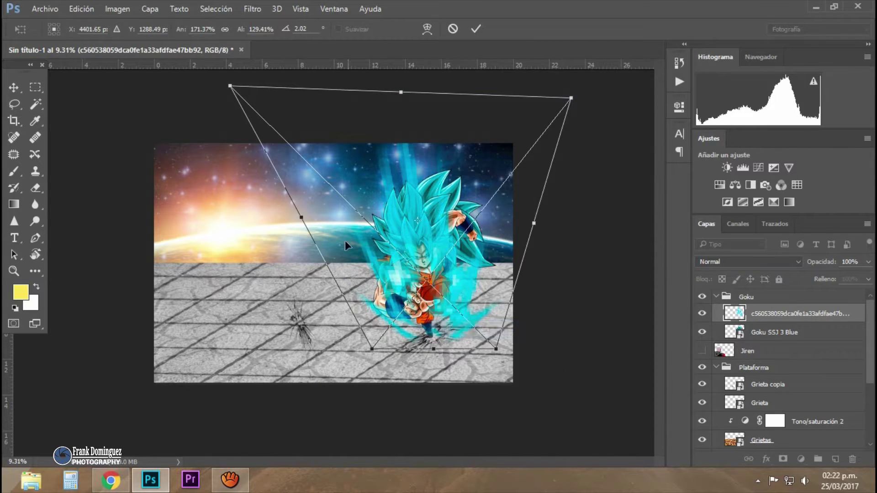
{"action": "right_click", "coordinate": [536, 224]}
{"action": "left_click", "coordinate": [607, 228]}
{"action": "key", "text": "Return"}
{"action": "key", "text": "ctrl+t"}
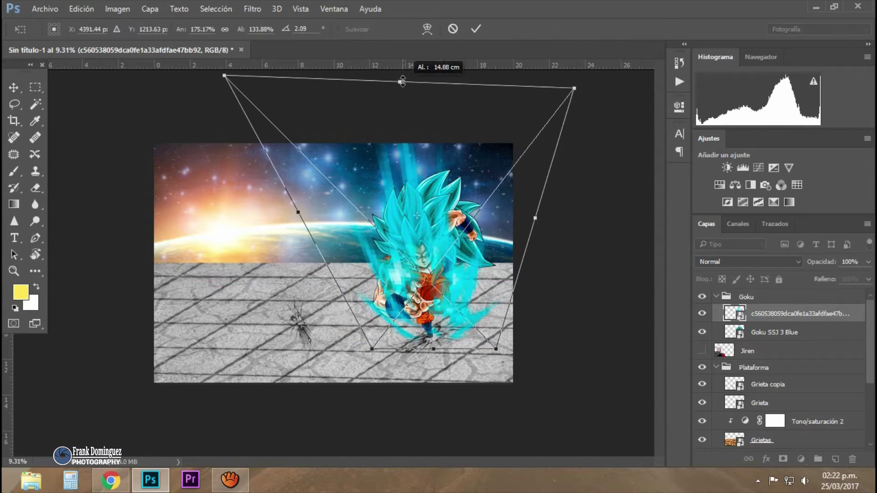
{"action": "left_click_drag", "start_coordinate": [225, 74], "coordinate": [190, 75]}
{"action": "type", "text": "Ki Azul"}
{"action": "key", "text": "Return"}
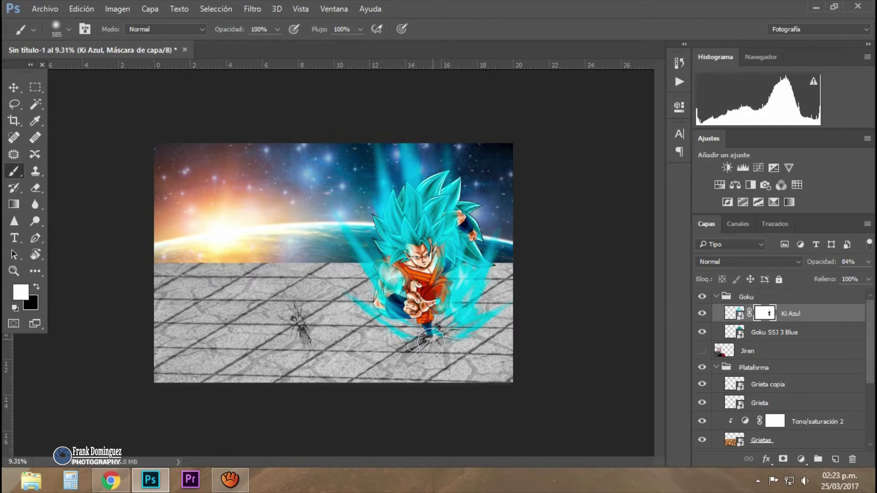
Place the 'ki' aura image as an embedded file and commit it.
{"action": "left_click", "coordinate": [118, 247]}
{"action": "left_click_drag", "start_coordinate": [859, 194], "coordinate": [850, 306]}
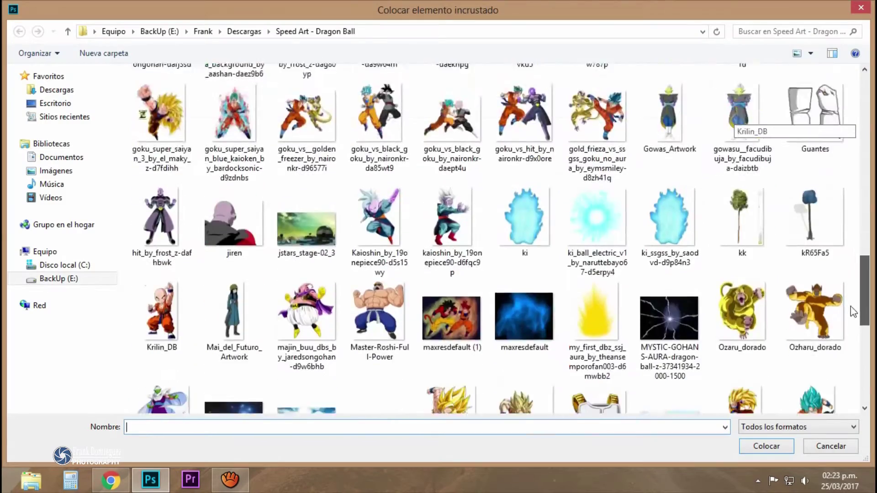
{"action": "left_click", "coordinate": [538, 242]}
{"action": "double_click", "coordinate": [537, 242]}
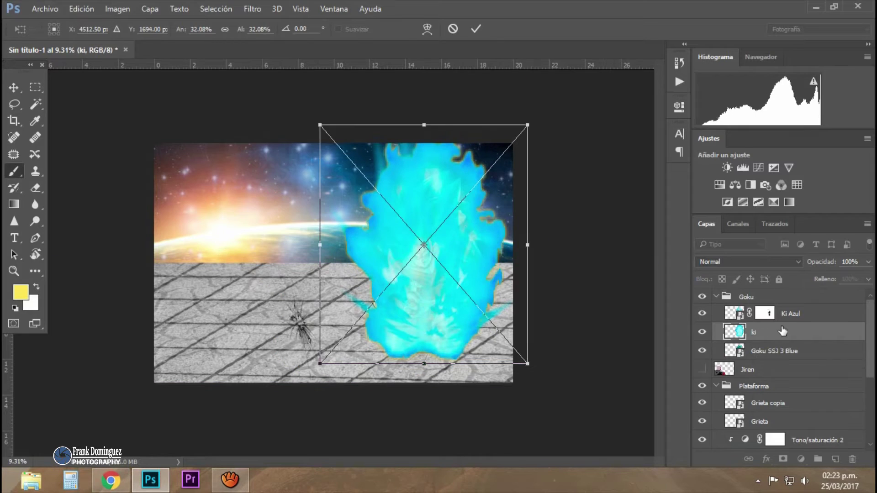
{"action": "key", "text": "Return"}
{"action": "type", "text": "35"}
Tint the ki pink-red with a clipped Hue/Saturation layer (Hue +158, Sat +61).
{"action": "left_click", "coordinate": [801, 459]}
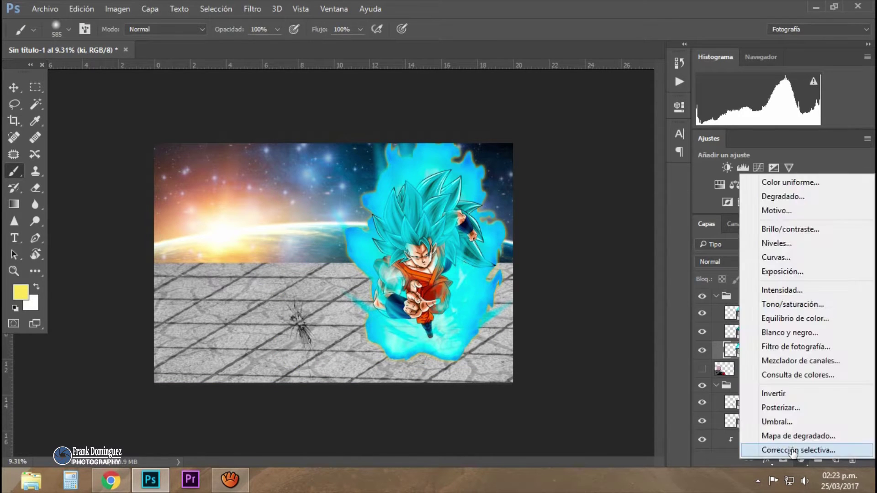
{"action": "left_click", "coordinate": [772, 304]}
{"action": "left_click", "coordinate": [565, 331]}
{"action": "mouse_move", "coordinate": [589, 184]}
{"action": "left_mouse_down"}
{"action": "mouse_move", "coordinate": [641, 183]}
{"action": "mouse_move", "coordinate": [536, 188]}
{"action": "mouse_move", "coordinate": [634, 188]}
{"action": "left_mouse_up"}
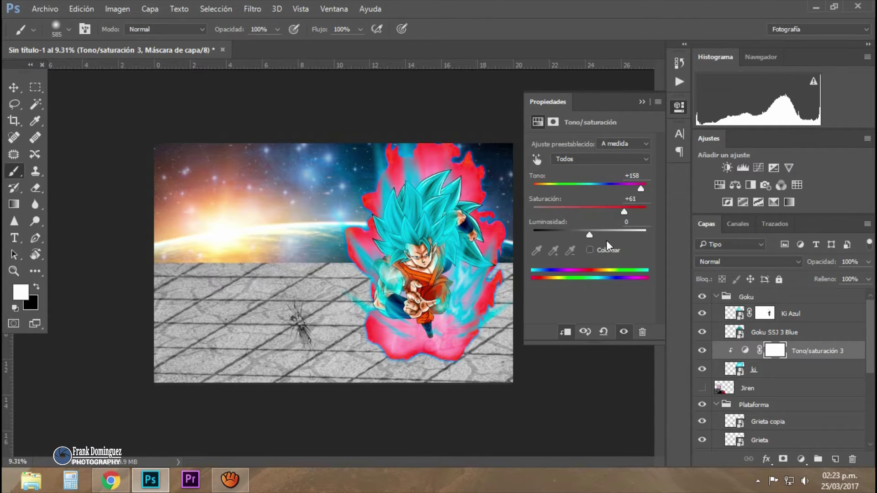
{"action": "left_click", "coordinate": [772, 351]}
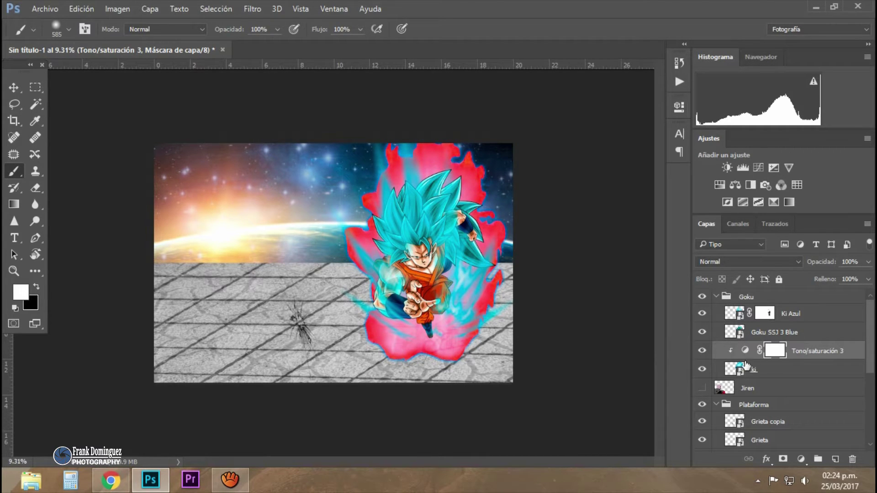
Warp the ki aura in perspective so it stretches up behind Goku.
{"action": "left_click", "coordinate": [746, 365]}
{"action": "key", "text": "ctrl+t"}
{"action": "right_click", "coordinate": [413, 209]}
{"action": "left_click", "coordinate": [456, 291]}
{"action": "left_click_drag", "start_coordinate": [305, 123], "coordinate": [289, 124]}
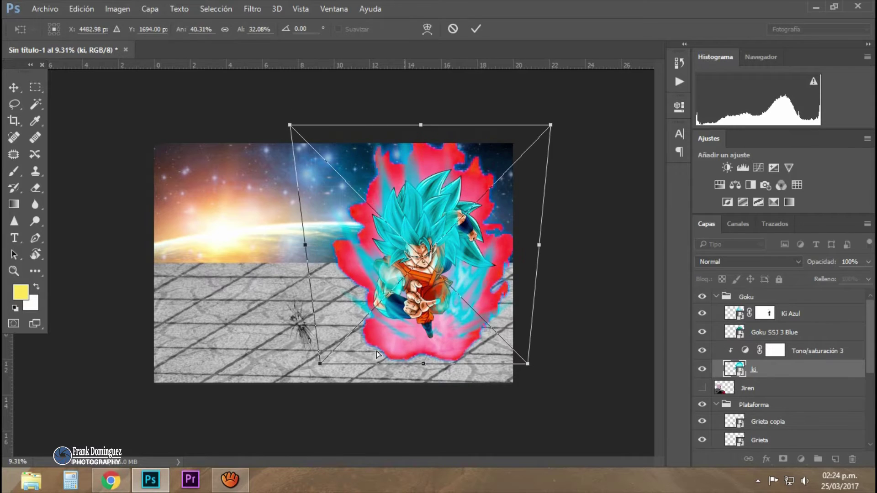
{"action": "left_click_drag", "start_coordinate": [377, 354], "coordinate": [270, 96]}
{"action": "key", "text": "ctrl+minus"}
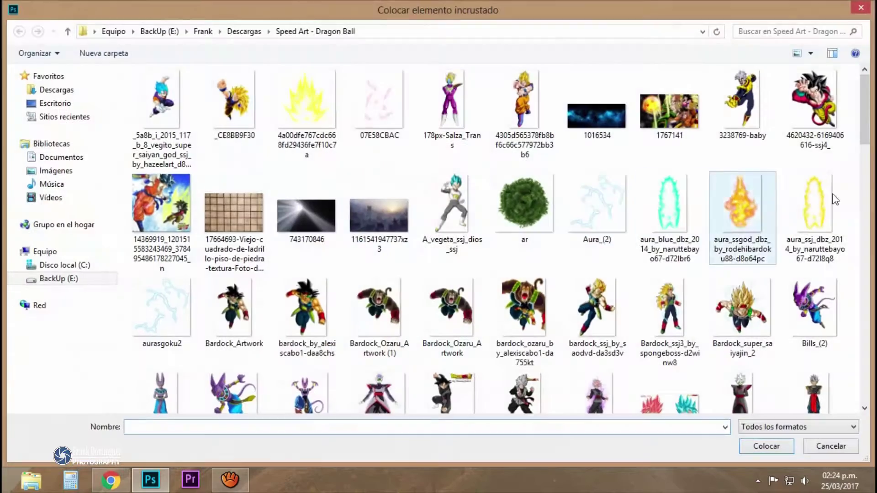
{"action": "mouse_move", "coordinate": [864, 109]}
{"action": "left_mouse_down"}
{"action": "mouse_move", "coordinate": [845, 344]}
{"action": "mouse_move", "coordinate": [864, 109]}
{"action": "left_mouse_up"}
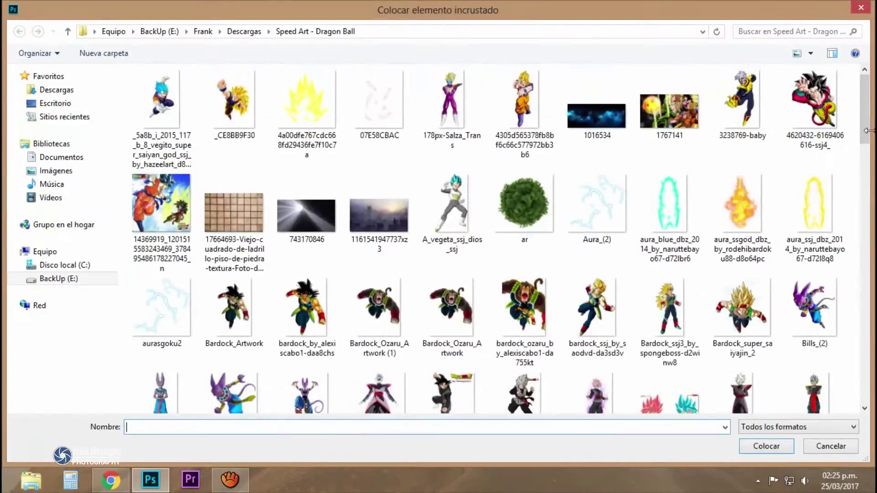
Place the aura_ssgod flame image and scale it wider and taller.
{"action": "double_click", "coordinate": [742, 205]}
{"action": "left_click_drag", "start_coordinate": [285, 144], "coordinate": [447, 242]}
{"action": "scroll", "coordinate": [465, 253], "scroll_direction": "up", "scroll_amount": 5}
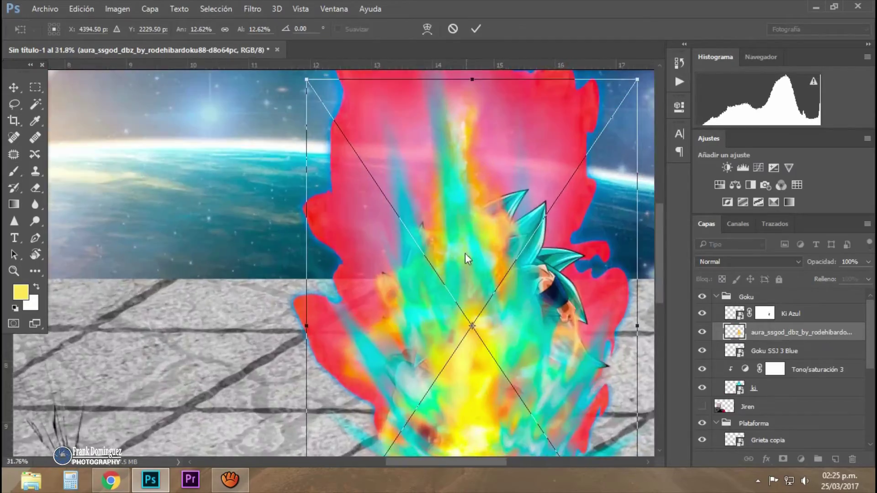
{"action": "scroll", "coordinate": [464, 253], "scroll_direction": "down", "scroll_amount": 3}
{"action": "scroll", "coordinate": [471, 255], "scroll_direction": "down", "scroll_amount": 2}
{"action": "left_click_drag", "start_coordinate": [568, 290], "coordinate": [611, 285]}
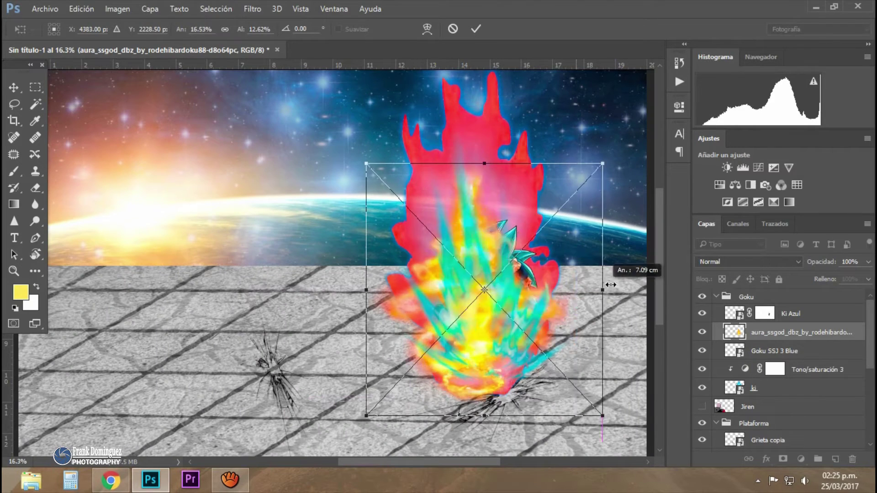
{"action": "left_click_drag", "start_coordinate": [484, 163], "coordinate": [484, 124]}
{"action": "key", "text": "Return"}
Move the flame aura below Goku SSJ 3 Blue and name it Aura Azul.
{"action": "left_click_drag", "start_coordinate": [786, 332], "coordinate": [786, 350]}
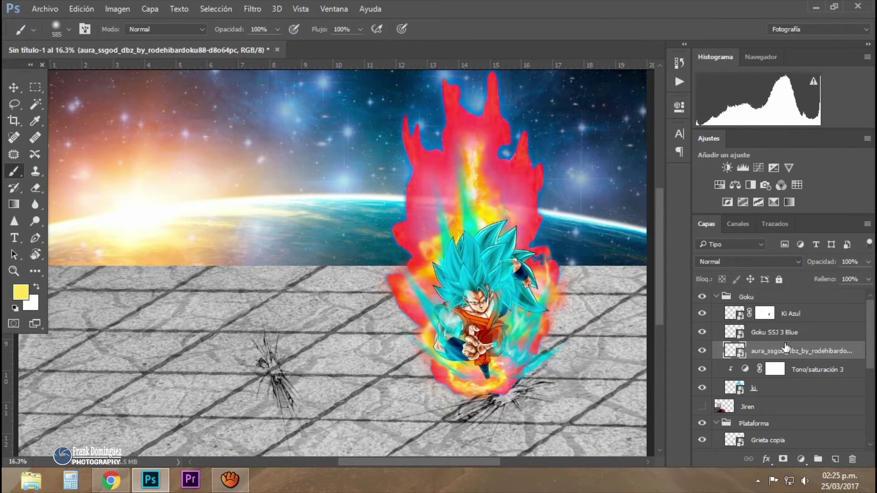
{"action": "type", "text": "Aura Azul"}
{"action": "key", "text": "Return"}
{"action": "left_click", "coordinate": [800, 459]}
Tint Aura Azul blue via Hue/Saturation (Hue -180, Sat -58, Light -11) and fade ki to 51%.
{"action": "left_click", "coordinate": [772, 305]}
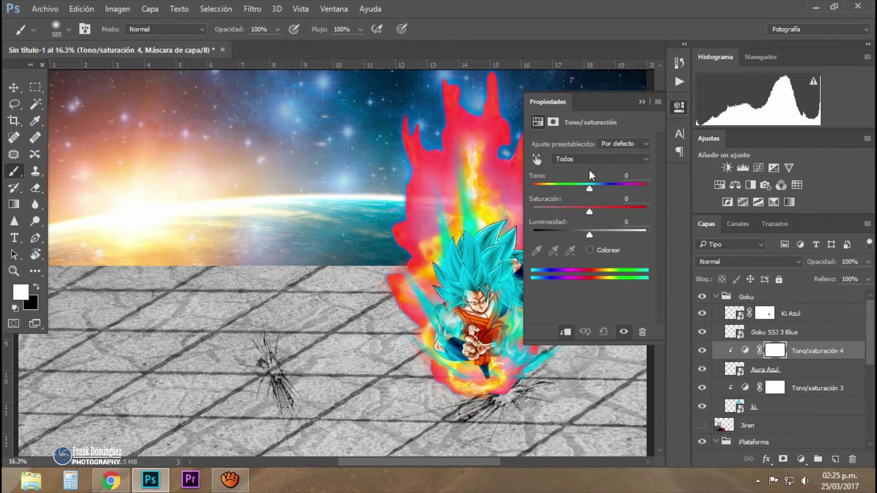
{"action": "mouse_move", "coordinate": [589, 184]}
{"action": "left_mouse_down"}
{"action": "mouse_move", "coordinate": [535, 187]}
{"action": "mouse_move", "coordinate": [590, 188]}
{"action": "left_mouse_up"}
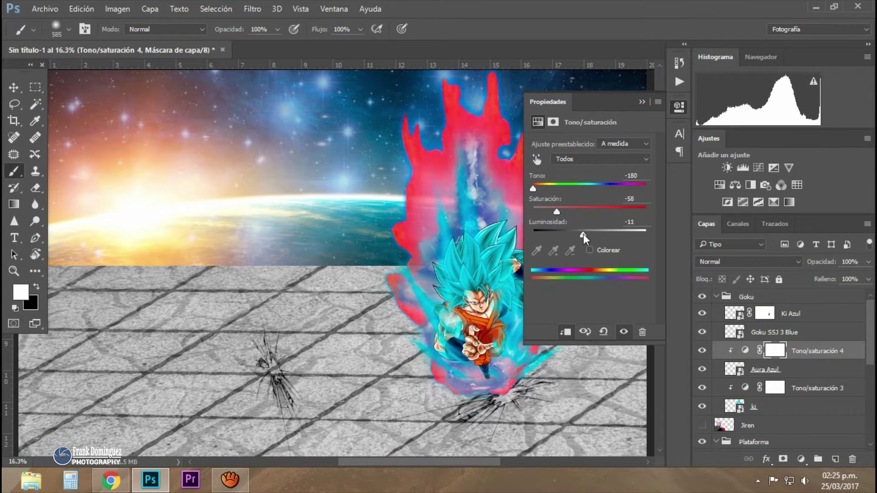
{"action": "left_click", "coordinate": [600, 159]}
{"action": "left_click", "coordinate": [589, 190]}
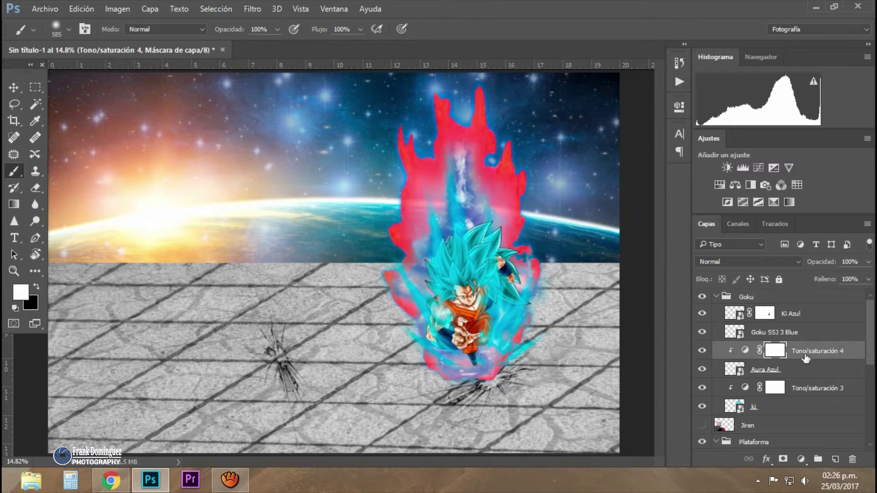
{"action": "left_click", "coordinate": [804, 407]}
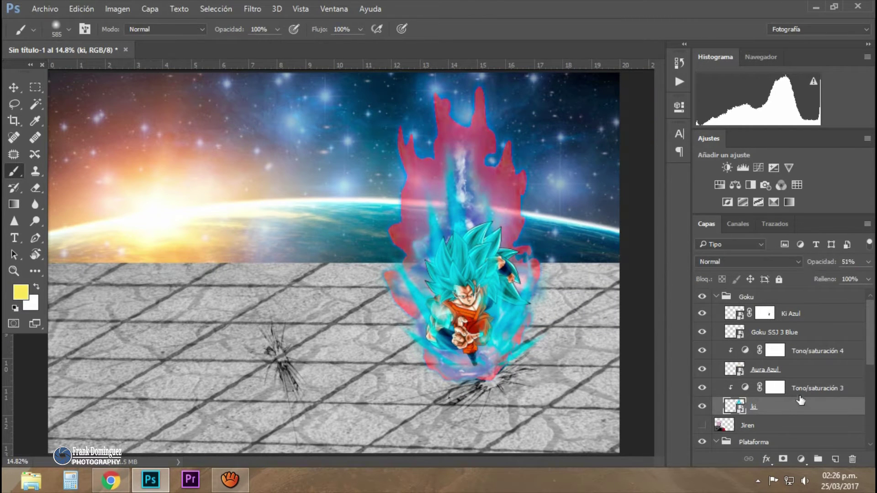
{"action": "left_click", "coordinate": [45, 8]}
Place the blue ki image as embedded and stretch it behind Goku.
{"action": "left_click", "coordinate": [150, 245]}
{"action": "scroll", "coordinate": [457, 228], "scroll_direction": "down", "scroll_amount": 5}
{"action": "double_click", "coordinate": [460, 91]}
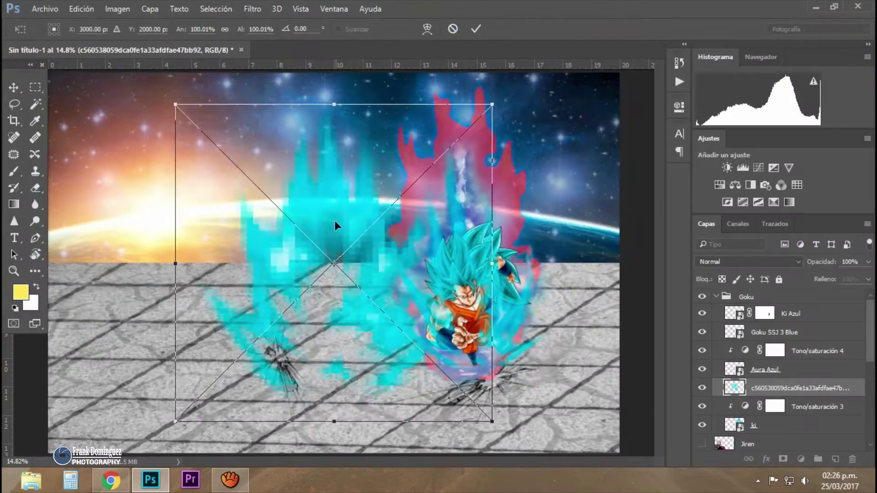
{"action": "left_click_drag", "start_coordinate": [335, 224], "coordinate": [293, 187]}
{"action": "key", "text": "ctrl+minus"}
{"action": "key", "text": "Return"}
{"action": "key", "text": "b"}
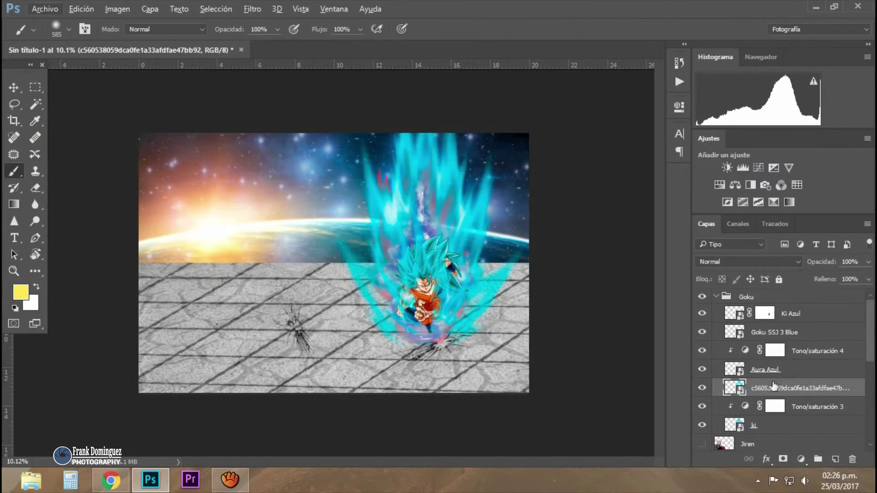
Turn the Kaio Ken aura bright red with Hue/Saturation (Hue +180, Sat +33), checking it behind Goku.
{"action": "left_click", "coordinate": [800, 459]}
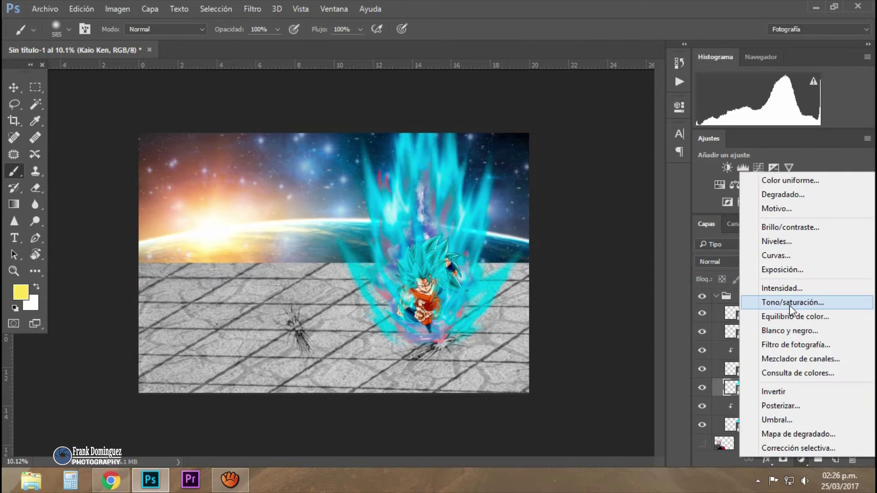
{"action": "left_click", "coordinate": [789, 303]}
{"action": "mouse_move", "coordinate": [589, 187]}
{"action": "left_mouse_down"}
{"action": "mouse_move", "coordinate": [533, 184]}
{"action": "mouse_move", "coordinate": [639, 183]}
{"action": "left_mouse_up"}
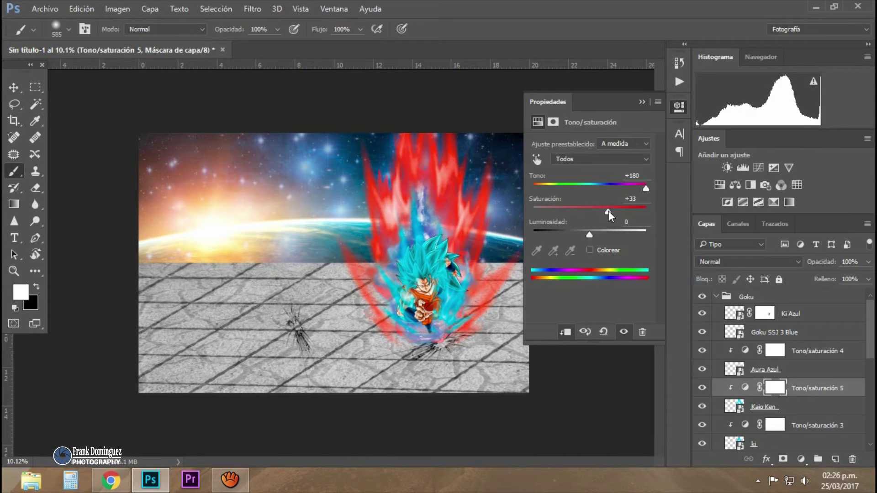
{"action": "key", "text": "ctrl+0"}
{"action": "left_click", "coordinate": [702, 332]}
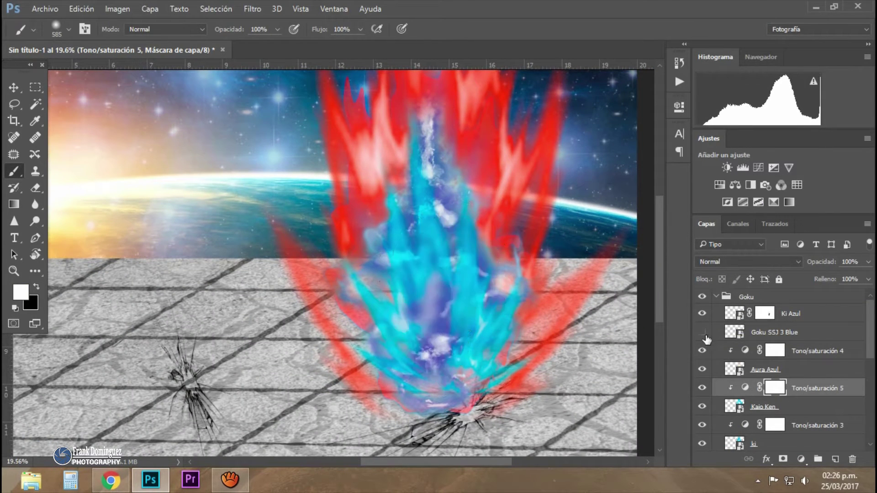
{"action": "left_click", "coordinate": [702, 369]}
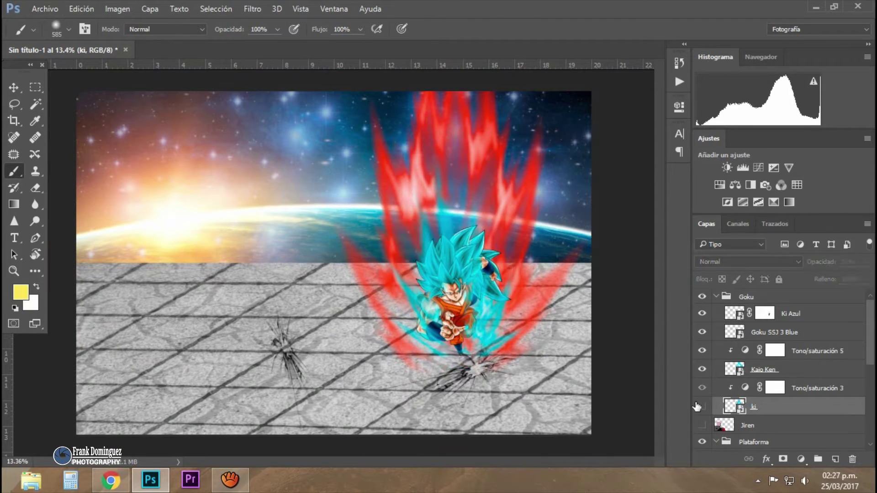
{"action": "left_click", "coordinate": [814, 388]}
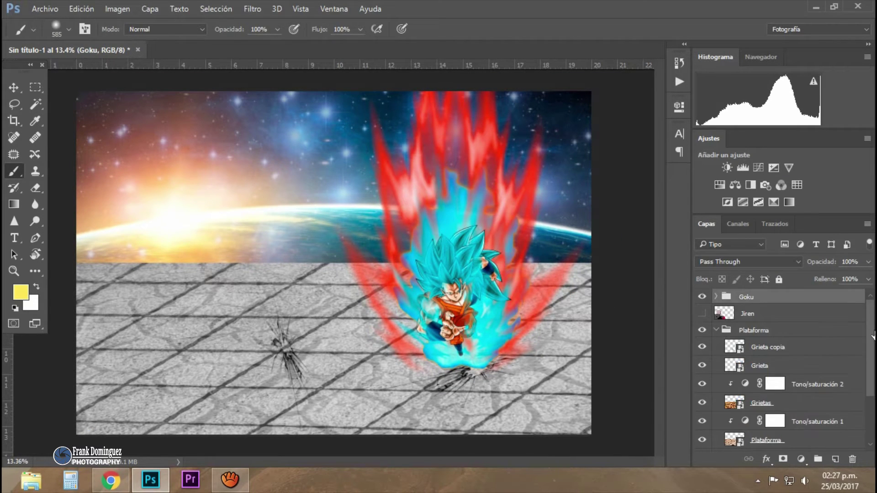
Enlarge Jiren slightly, hide the Goku group and create a new group above Jiren.
{"action": "key", "text": "ctrl+t"}
{"action": "mouse_move", "coordinate": [360, 201]}
{"action": "left_mouse_down"}
{"action": "mouse_move", "coordinate": [321, 218]}
{"action": "mouse_move", "coordinate": [339, 205]}
{"action": "left_mouse_up"}
{"action": "key", "text": "Return"}
{"action": "key", "text": "b"}
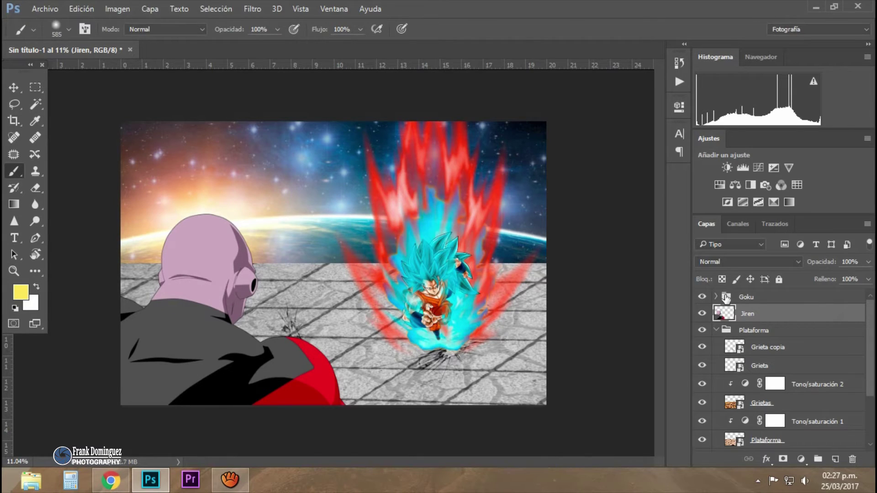
{"action": "left_click", "coordinate": [701, 296]}
{"action": "left_click", "coordinate": [818, 459]}
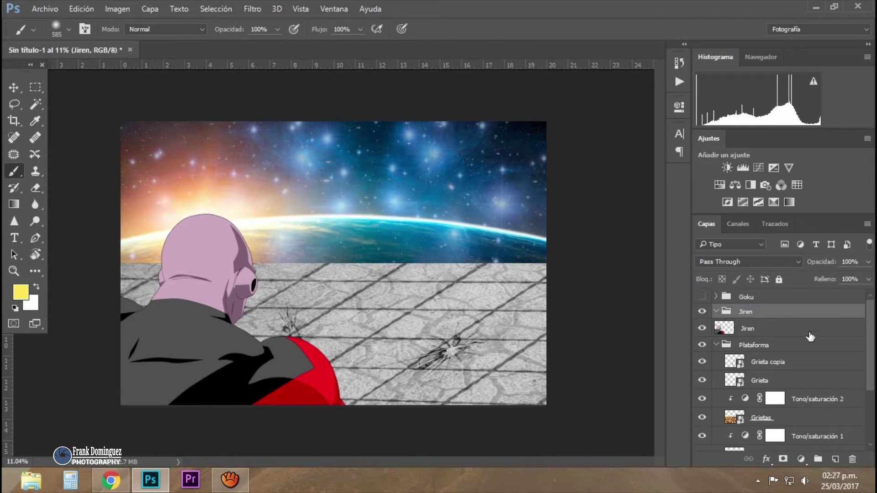
Place the yellow aura image as linked and stretch it across Jiren.
{"action": "left_click", "coordinate": [44, 9]}
{"action": "left_click", "coordinate": [131, 256]}
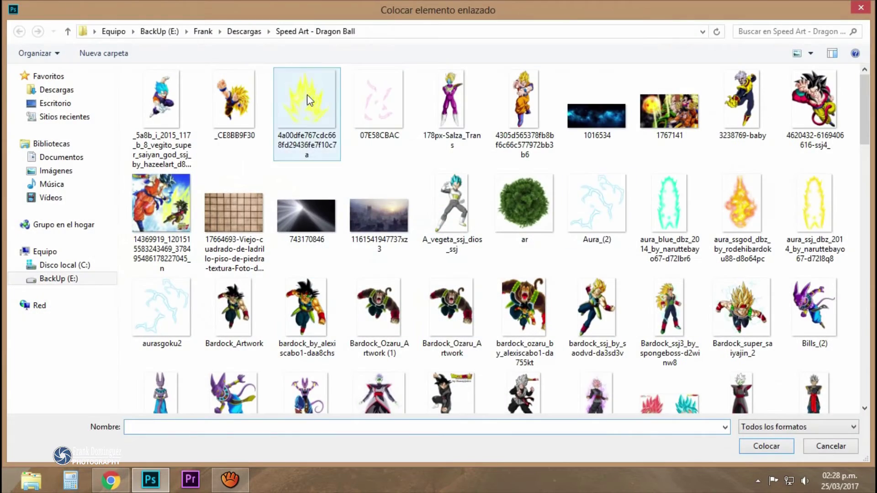
{"action": "double_click", "coordinate": [313, 103]}
{"action": "left_click_drag", "start_coordinate": [201, 316], "coordinate": [238, 329]}
{"action": "left_click_drag", "start_coordinate": [59, 315], "coordinate": [20, 265]}
{"action": "left_click_drag", "start_coordinate": [231, 265], "coordinate": [433, 267]}
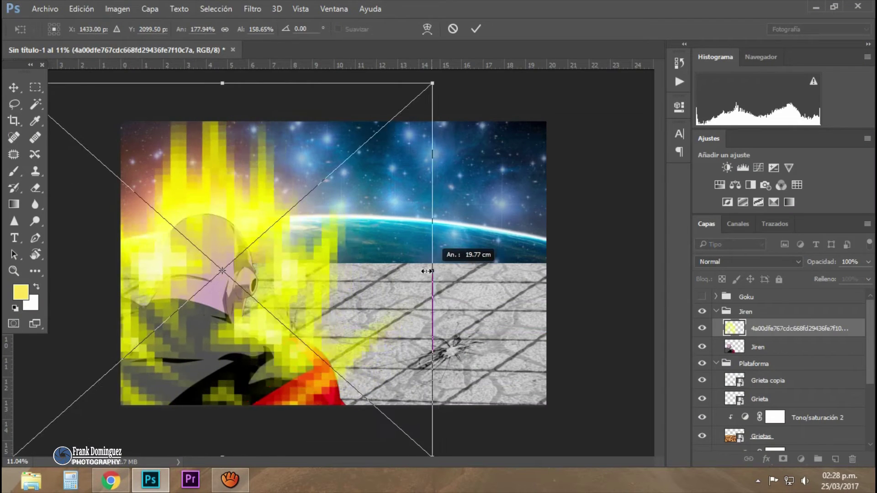
{"action": "key", "text": "ctrl+minus"}
Distort the yellow aura's corners into perspective around Jiren.
{"action": "right_click", "coordinate": [325, 300]}
{"action": "left_click", "coordinate": [310, 165]}
{"action": "left_click_drag", "start_coordinate": [385, 375], "coordinate": [438, 366]}
{"action": "left_click_drag", "start_coordinate": [148, 375], "coordinate": [129, 391]}
{"action": "left_click_drag", "start_coordinate": [385, 159], "coordinate": [358, 162]}
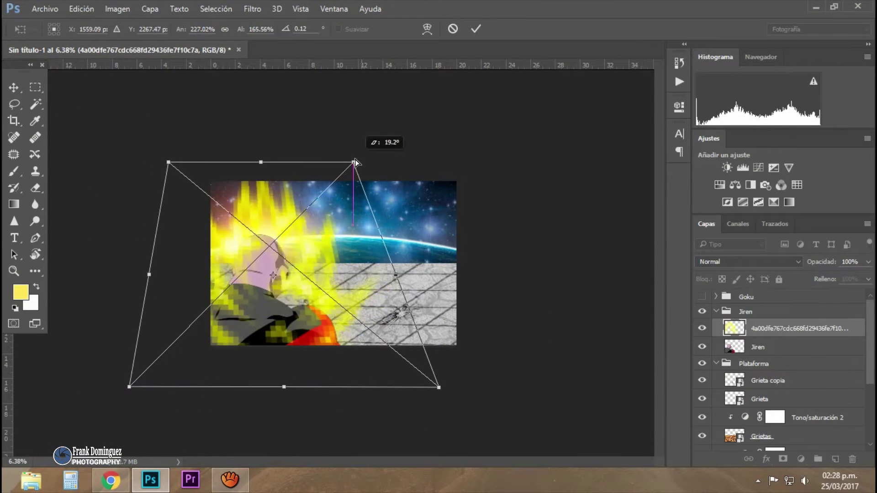
{"action": "key", "text": "Return"}
{"action": "key", "text": "b"}
{"action": "scroll", "coordinate": [338, 318], "scroll_direction": "up", "scroll_amount": 2}
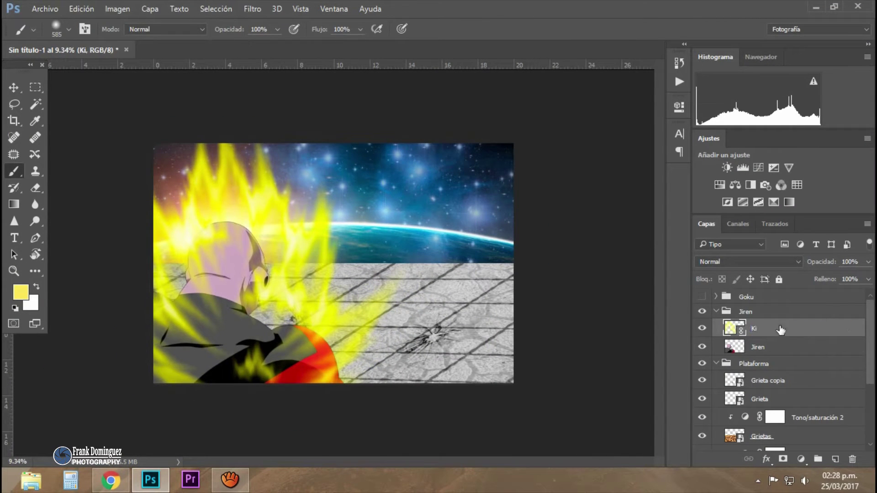
Duplicate the Ki aura and recolour Ki orange-red with a clipped Hue/Saturation layer.
{"action": "left_click_drag", "start_coordinate": [780, 329], "coordinate": [785, 368]}
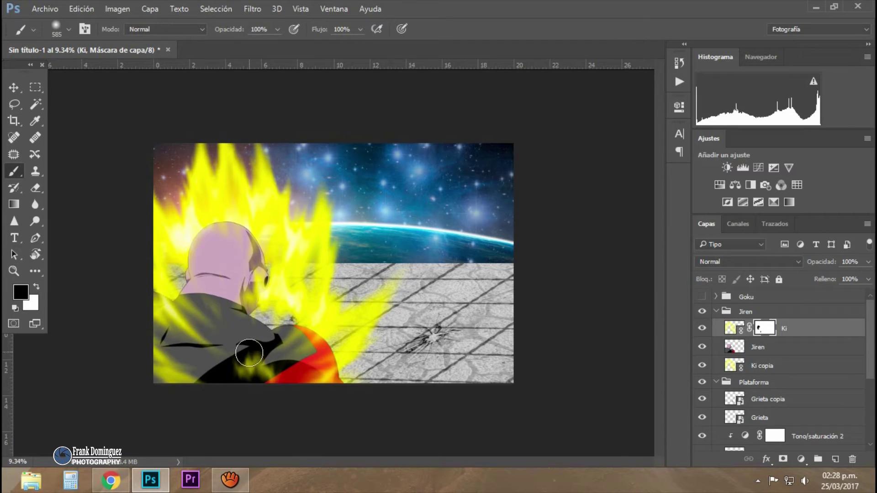
{"action": "key", "text": "x"}
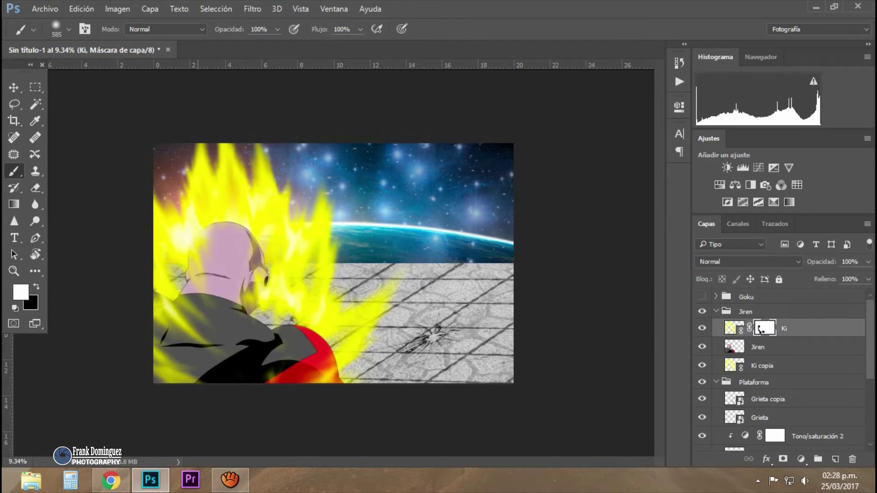
{"action": "left_click", "coordinate": [800, 459]}
{"action": "left_click", "coordinate": [796, 303]}
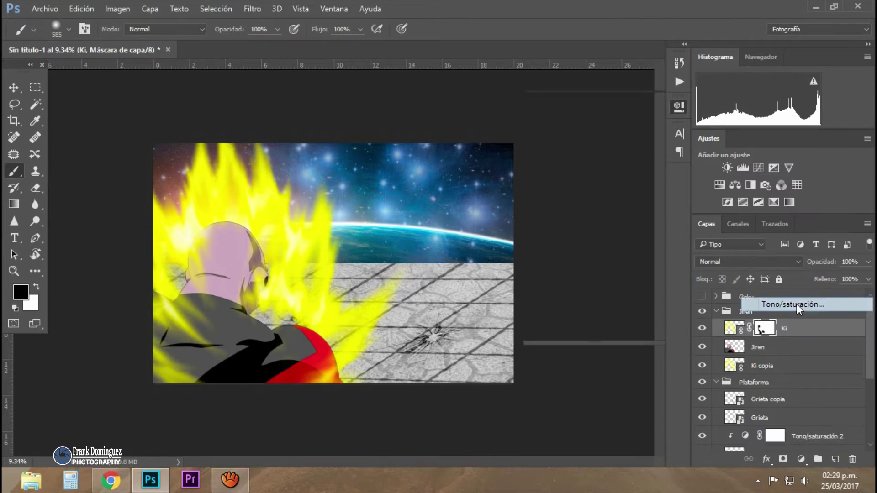
{"action": "mouse_move", "coordinate": [589, 188]}
{"action": "left_mouse_down"}
{"action": "mouse_move", "coordinate": [545, 192]}
{"action": "mouse_move", "coordinate": [560, 193]}
{"action": "left_mouse_up"}
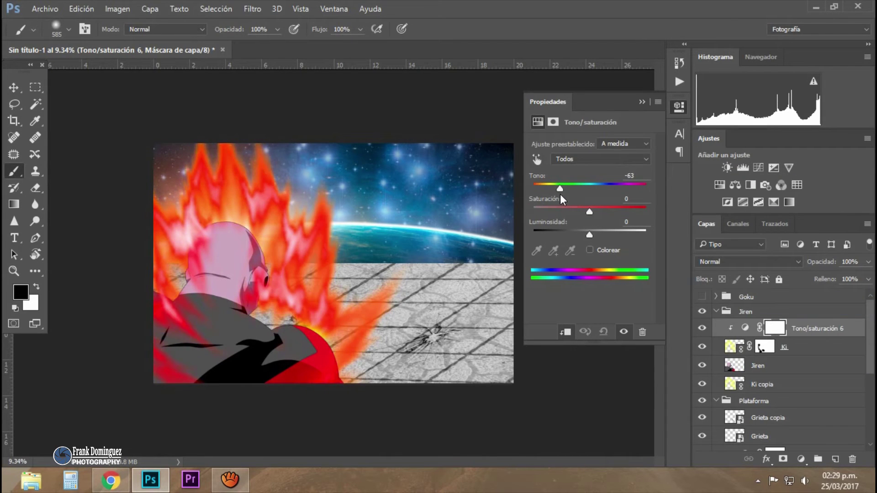
{"action": "left_click_drag", "start_coordinate": [595, 234], "coordinate": [581, 234]}
{"action": "left_click", "coordinate": [588, 210]}
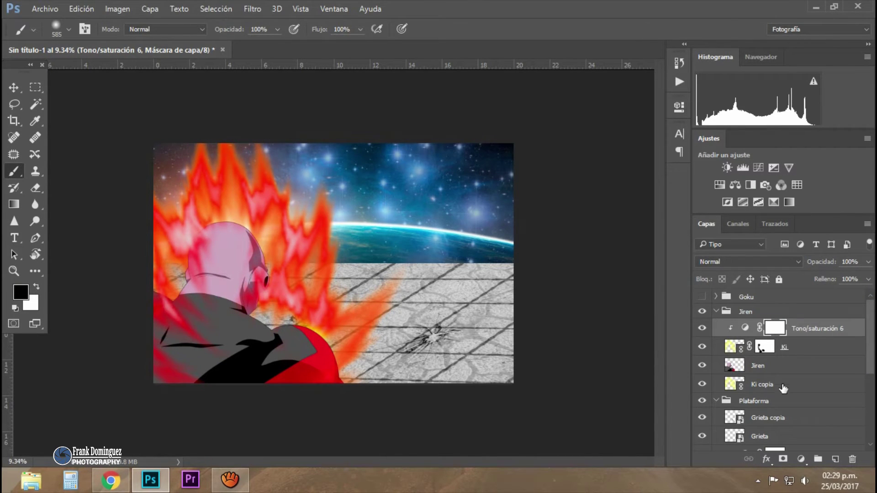
{"action": "left_click", "coordinate": [762, 384]}
Tint Ki copia red with its own Hue/Saturation, fade it to about 57%, then place another embedded image.
{"action": "left_click", "coordinate": [800, 459]}
{"action": "left_click", "coordinate": [792, 303]}
{"action": "mouse_move", "coordinate": [585, 188]}
{"action": "left_mouse_down"}
{"action": "mouse_move", "coordinate": [546, 189]}
{"action": "mouse_move", "coordinate": [597, 190]}
{"action": "left_mouse_up"}
{"action": "left_click", "coordinate": [641, 101]}
{"action": "left_click", "coordinate": [761, 402]}
{"action": "left_click_drag", "start_coordinate": [821, 262], "coordinate": [801, 267]}
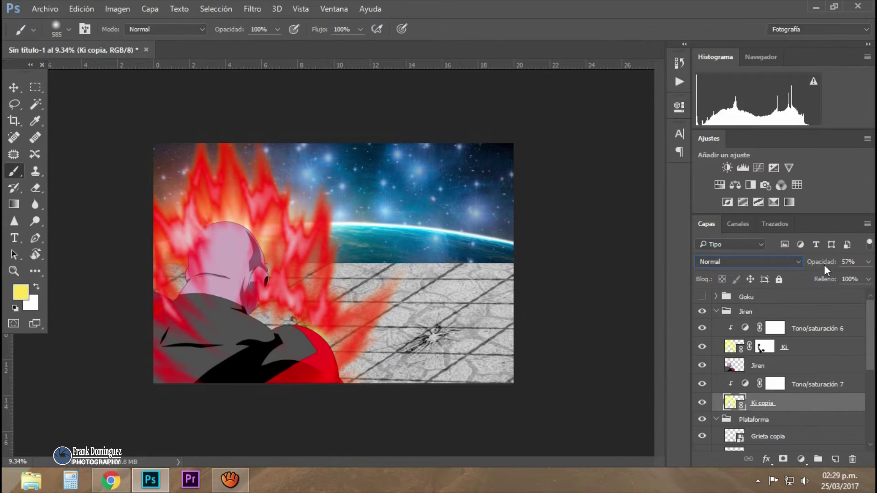
{"action": "left_click", "coordinate": [45, 8]}
{"action": "left_click", "coordinate": [72, 248]}
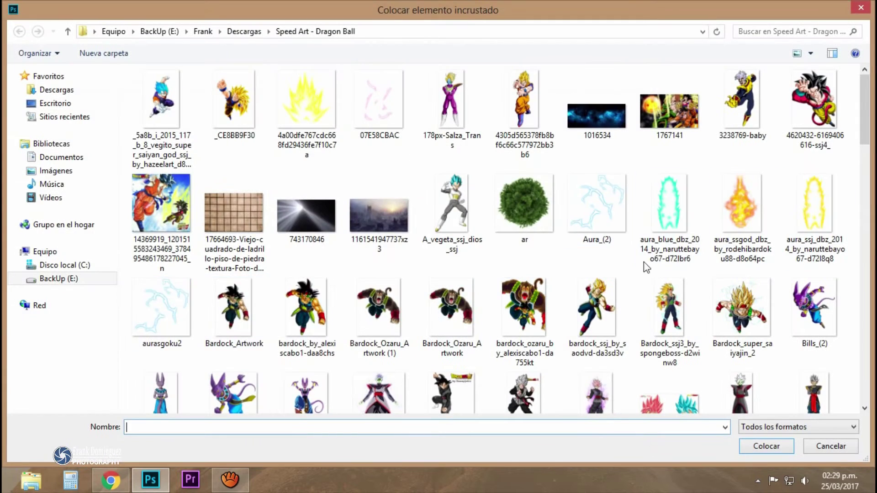
Place the Aura_(2) lightning over Jiren and tint it with a Hue/Saturation layer.
{"action": "double_click", "coordinate": [596, 205]}
{"action": "mouse_move", "coordinate": [327, 245]}
{"action": "left_mouse_down"}
{"action": "mouse_move", "coordinate": [361, 338]}
{"action": "mouse_move", "coordinate": [289, 299]}
{"action": "left_mouse_up"}
{"action": "key", "text": "Return"}
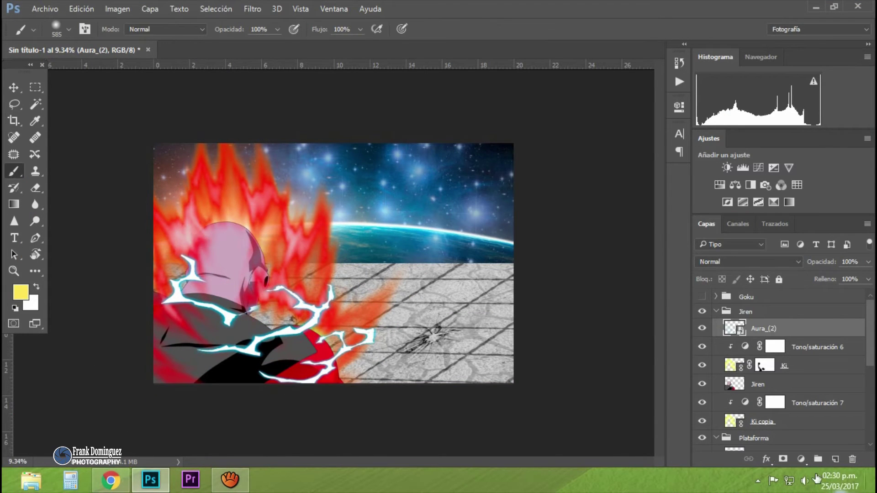
{"action": "left_click", "coordinate": [800, 459]}
{"action": "left_click", "coordinate": [783, 303]}
{"action": "left_click_drag", "start_coordinate": [589, 188], "coordinate": [541, 190]}
{"action": "left_click", "coordinate": [642, 102]}
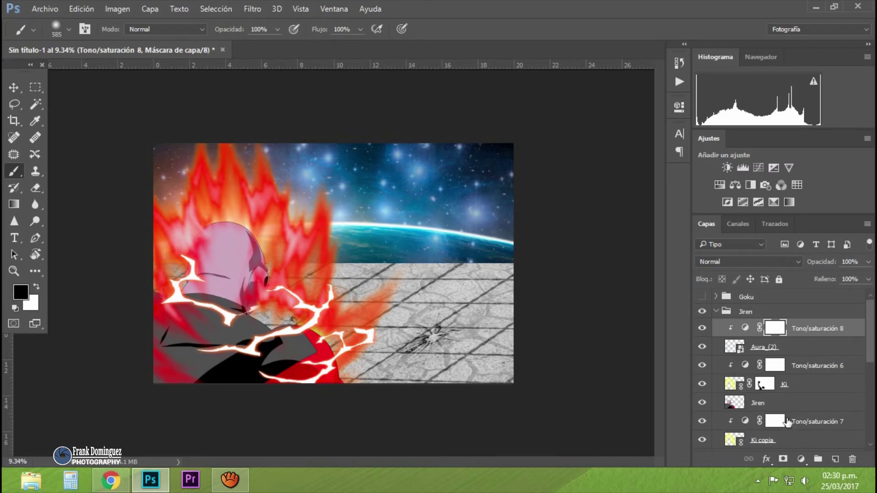
Place the 07E58CBAC image and position it on the canvas.
{"action": "key", "text": "alt+a"}
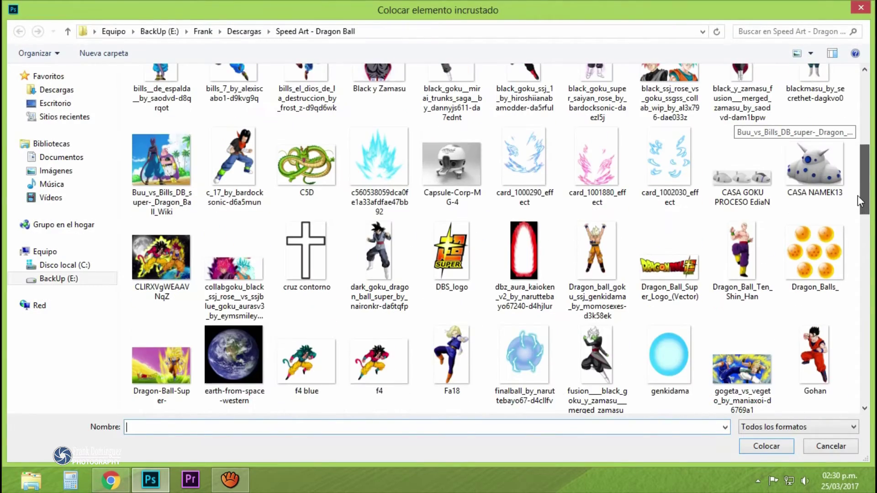
{"action": "left_click_drag", "start_coordinate": [857, 196], "coordinate": [854, 247]}
{"action": "double_click", "coordinate": [379, 76]}
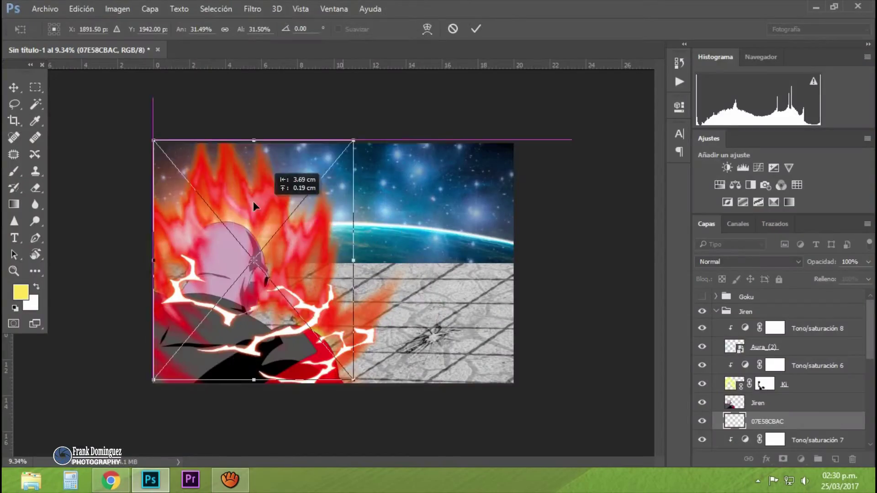
{"action": "left_click_drag", "start_coordinate": [253, 205], "coordinate": [329, 223]}
{"action": "key", "text": "Return"}
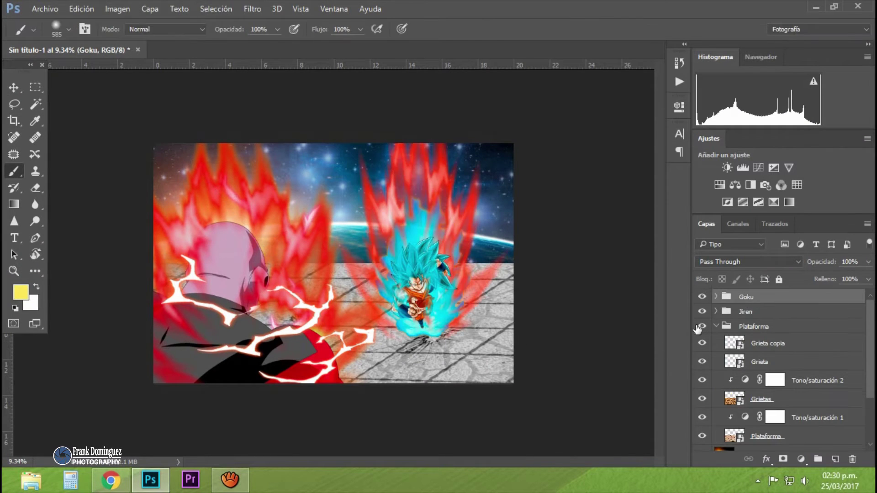
Enlarge the Goku group onto the platform, then start placing another embedded image.
{"action": "key", "text": "ctrl+t"}
{"action": "mouse_move", "coordinate": [441, 210]}
{"action": "left_mouse_down"}
{"action": "mouse_move", "coordinate": [453, 257]}
{"action": "mouse_move", "coordinate": [481, 271]}
{"action": "left_mouse_up"}
{"action": "key", "text": "Return"}
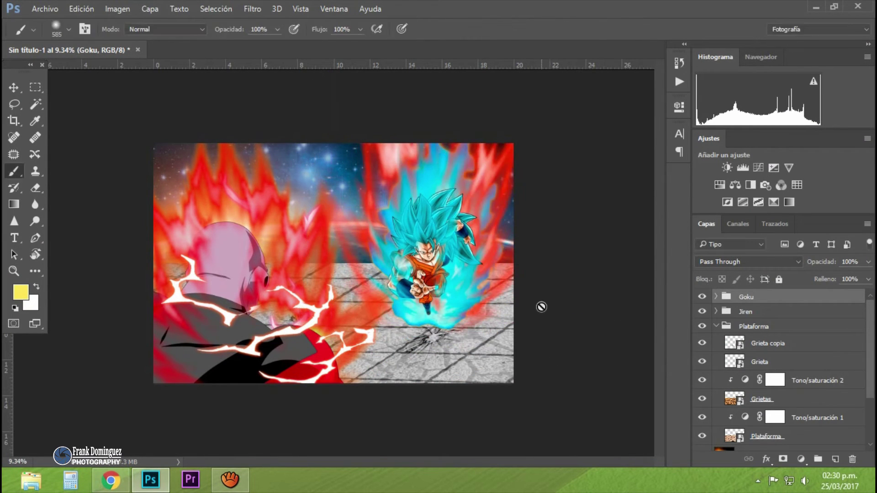
{"action": "left_click", "coordinate": [715, 296]}
{"action": "left_click", "coordinate": [45, 9]}
{"action": "left_click", "coordinate": [68, 198]}
Place card_1002030_effect, narrow the blue swirl around Goku, and rename its layer.
{"action": "scroll", "coordinate": [383, 113], "scroll_direction": "down", "scroll_amount": 5}
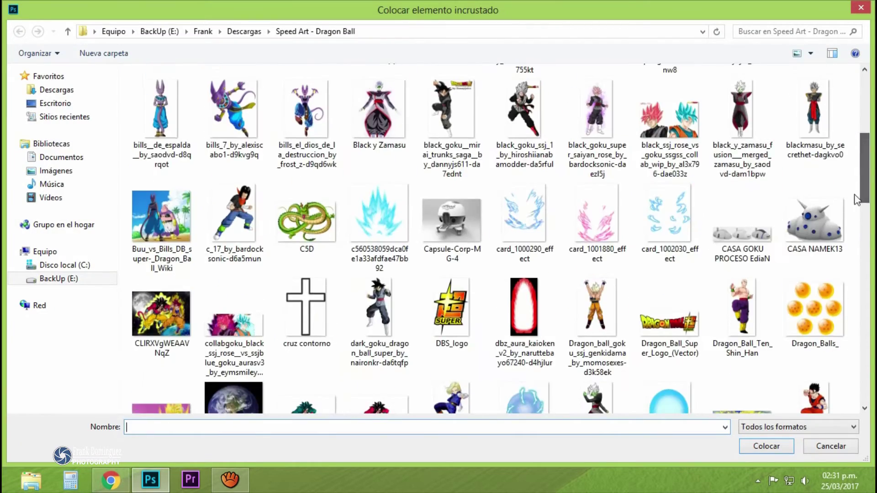
{"action": "double_click", "coordinate": [614, 158]}
{"action": "left_click_drag", "start_coordinate": [527, 228], "coordinate": [504, 228]}
{"action": "key", "text": "Return"}
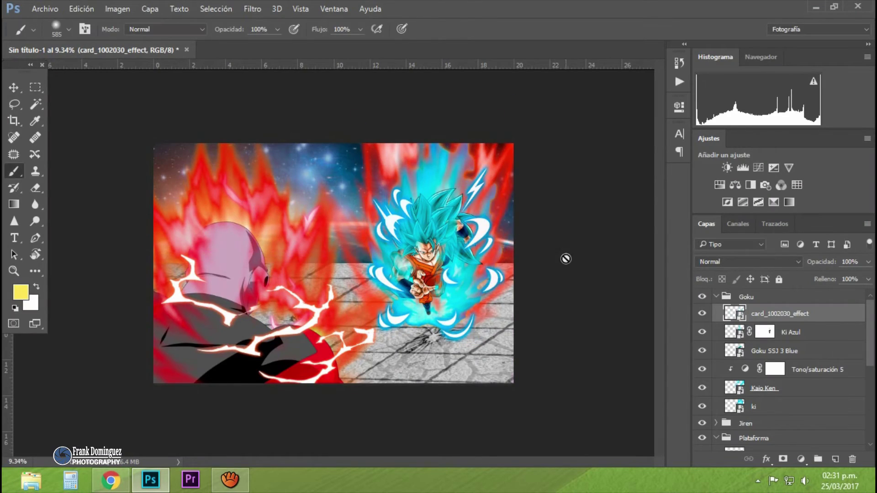
{"action": "scroll", "coordinate": [566, 256], "scroll_direction": "up", "scroll_amount": 1}
{"action": "double_click", "coordinate": [779, 314]}
Place card_1001880_effect above Tono/saturación 5 and add a Hue/Saturation layer over it.
{"action": "scroll", "coordinate": [854, 335], "scroll_direction": "down", "scroll_amount": 1}
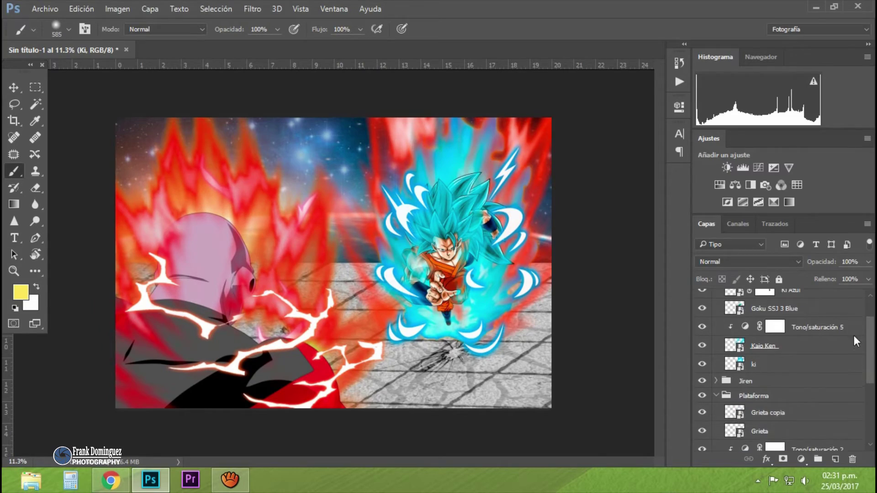
{"action": "left_click", "coordinate": [813, 348]}
{"action": "left_click", "coordinate": [45, 9]}
{"action": "left_click", "coordinate": [90, 248]}
{"action": "scroll", "coordinate": [535, 207], "scroll_direction": "down", "scroll_amount": 3}
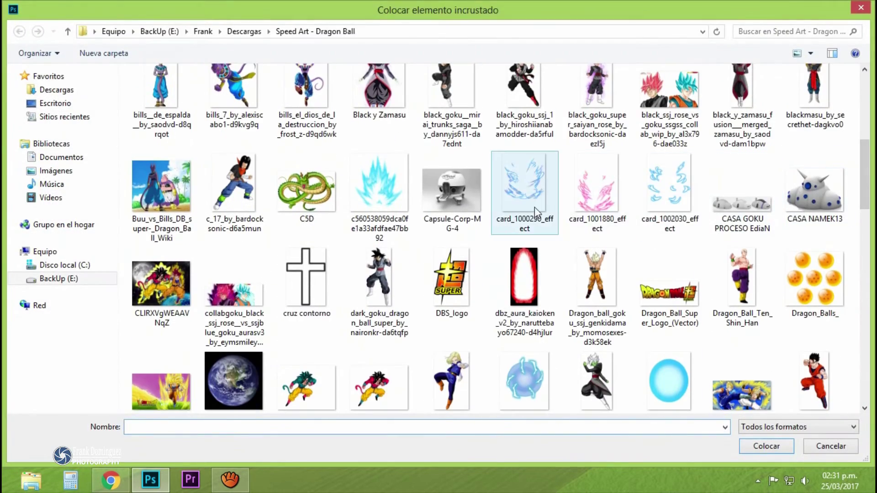
{"action": "left_click", "coordinate": [591, 191]}
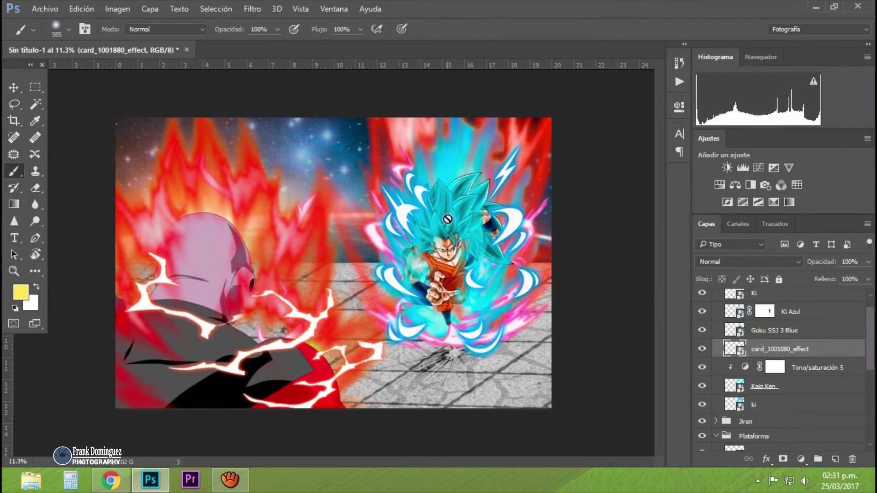
{"action": "left_click", "coordinate": [801, 458]}
{"action": "left_click", "coordinate": [776, 307]}
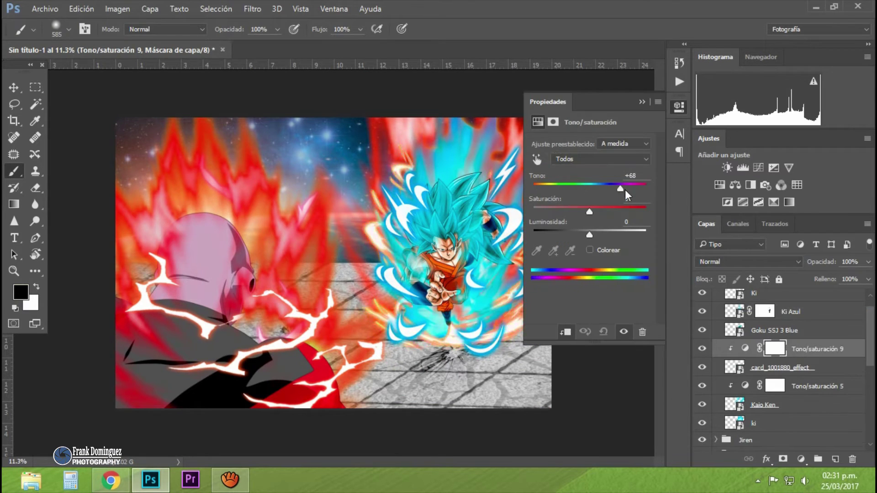
{"action": "left_click", "coordinate": [602, 262]}
Stretch the Kaio Ken aura wider to the right and toggle it to compare.
{"action": "scroll", "coordinate": [776, 341], "scroll_direction": "down", "scroll_amount": 1}
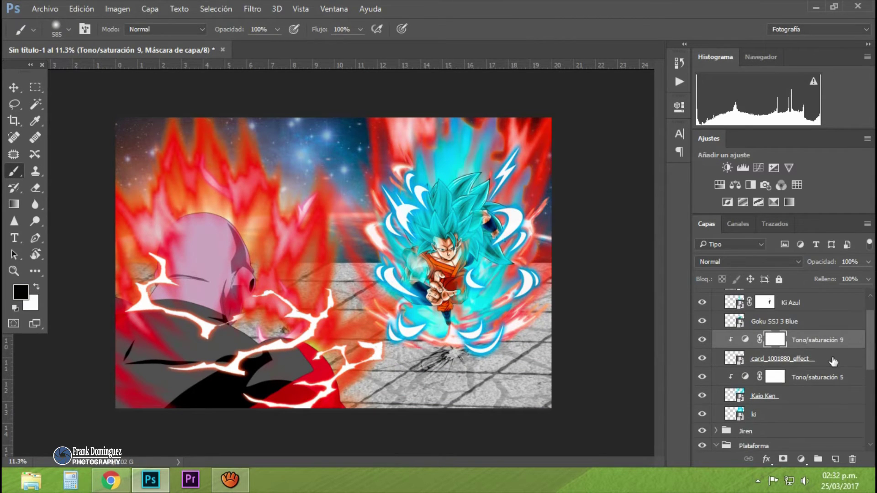
{"action": "left_click", "coordinate": [763, 396]}
{"action": "key", "text": "ctrl+t"}
{"action": "left_click_drag", "start_coordinate": [623, 156], "coordinate": [649, 157]}
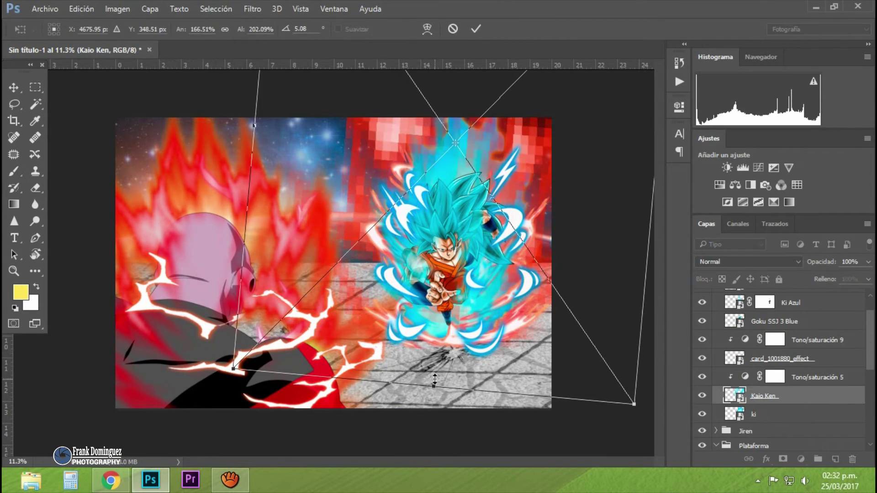
{"action": "key", "text": "Return"}
{"action": "left_click", "coordinate": [702, 395]}
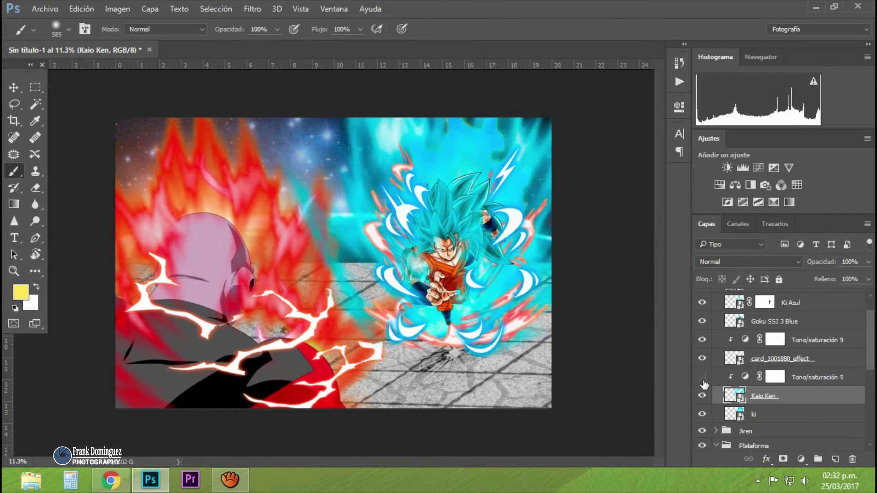
Show the ki layer and add a Hue/Saturation adjustment above it.
{"action": "left_click", "coordinate": [702, 414]}
{"action": "left_click", "coordinate": [785, 414]}
{"action": "left_click", "coordinate": [801, 458]}
{"action": "left_click", "coordinate": [777, 221]}
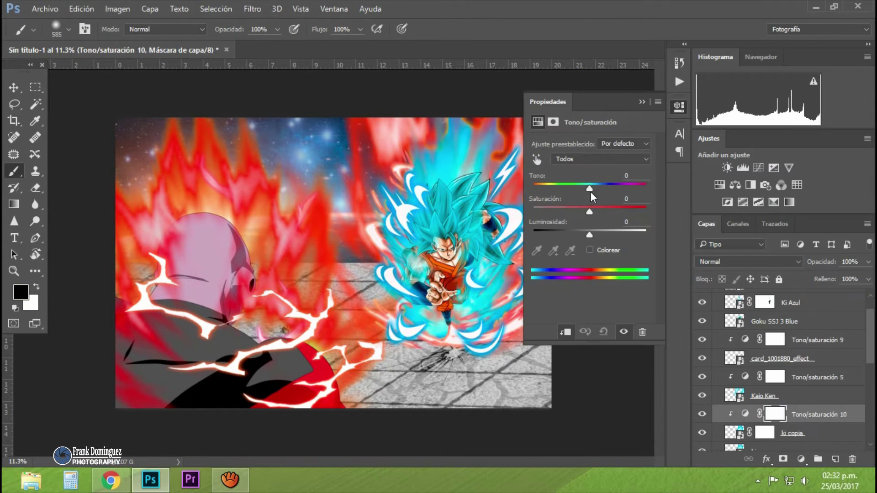
{"action": "left_click", "coordinate": [4, 170]}
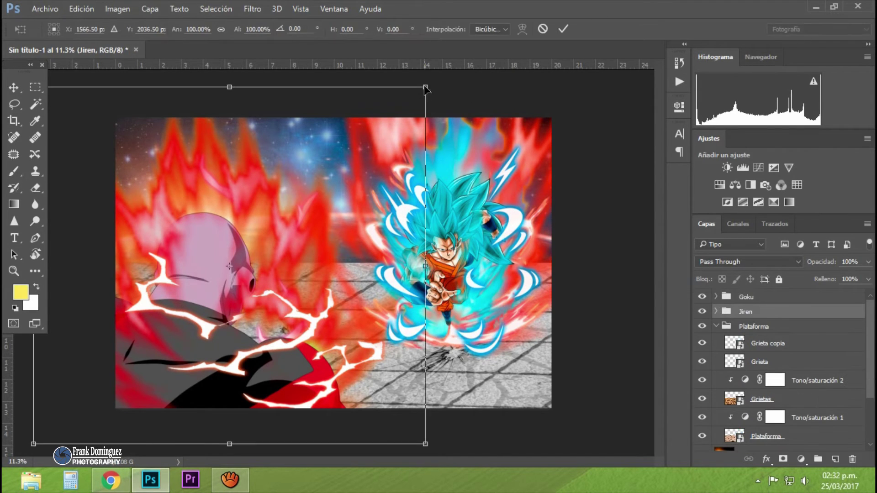
Scale Jiren down slightly and shift Goku up and to the right.
{"action": "left_click_drag", "start_coordinate": [426, 89], "coordinate": [391, 98]}
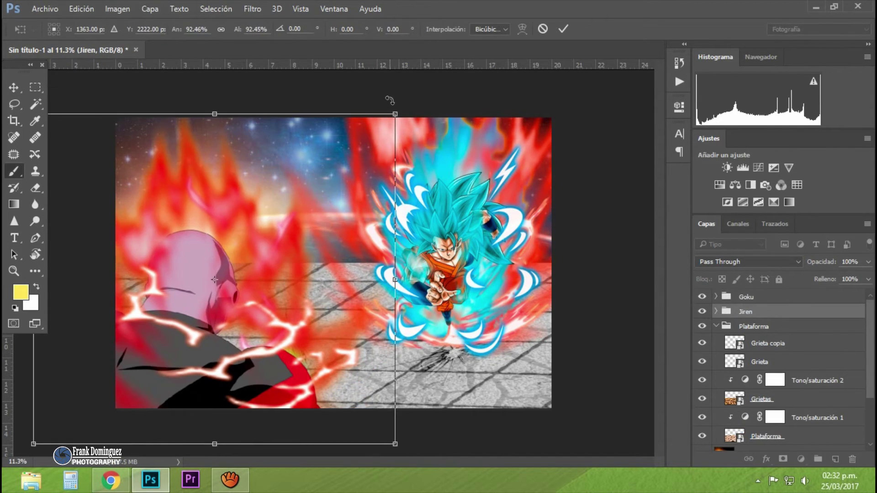
{"action": "key", "text": "Return"}
{"action": "key", "text": "v"}
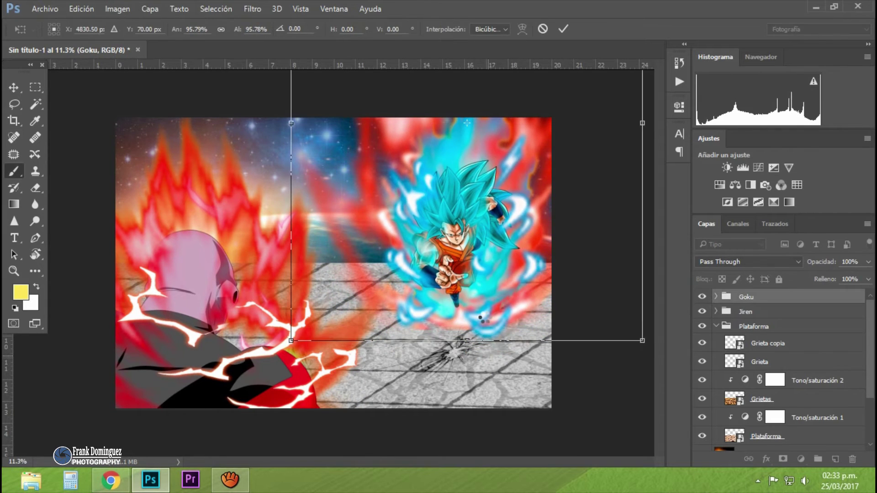
{"action": "left_click_drag", "start_coordinate": [438, 256], "coordinate": [465, 224]}
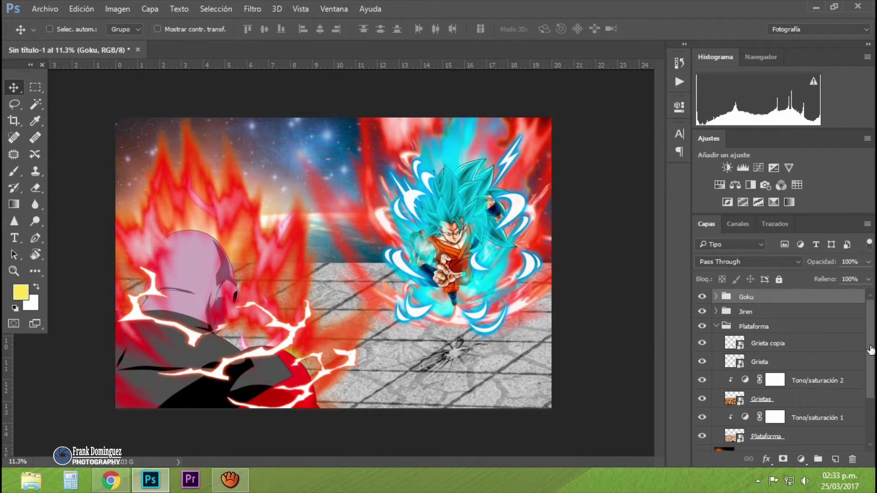
Place the smoke image from Materiales Photoshop's FORMAS folder.
{"action": "left_click", "coordinate": [45, 8]}
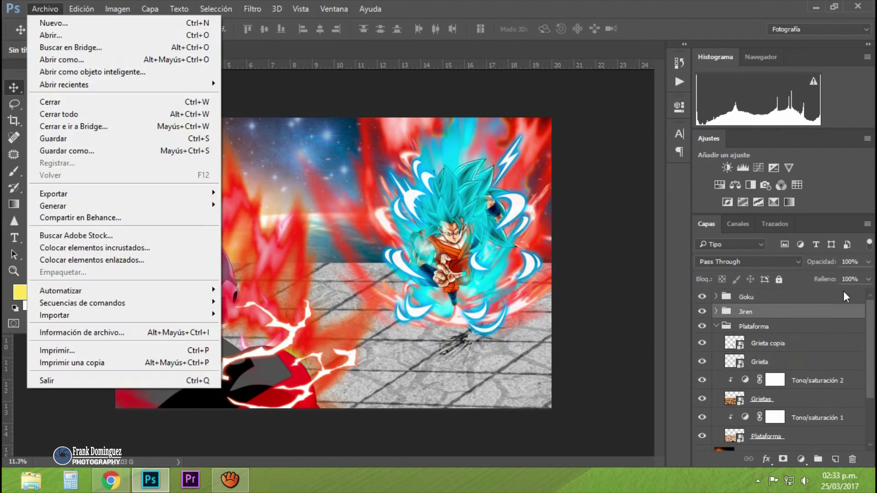
{"action": "left_click", "coordinate": [82, 246]}
{"action": "left_click", "coordinate": [159, 31]}
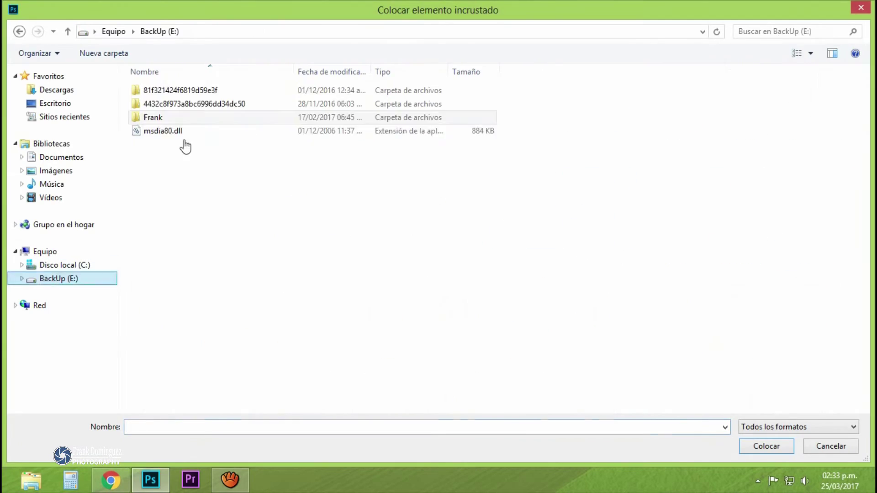
{"action": "double_click", "coordinate": [186, 146]}
{"action": "double_click", "coordinate": [196, 137]}
{"action": "double_click", "coordinate": [196, 174]}
{"action": "double_click", "coordinate": [172, 119]}
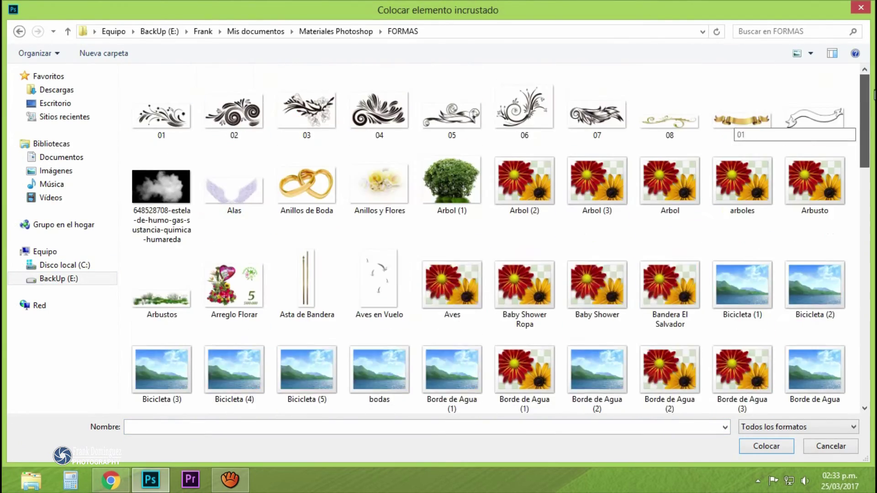
{"action": "mouse_move", "coordinate": [863, 123]}
{"action": "left_mouse_down"}
{"action": "mouse_move", "coordinate": [862, 361]}
{"action": "mouse_move", "coordinate": [861, 78]}
{"action": "left_mouse_up"}
{"action": "double_click", "coordinate": [160, 172]}
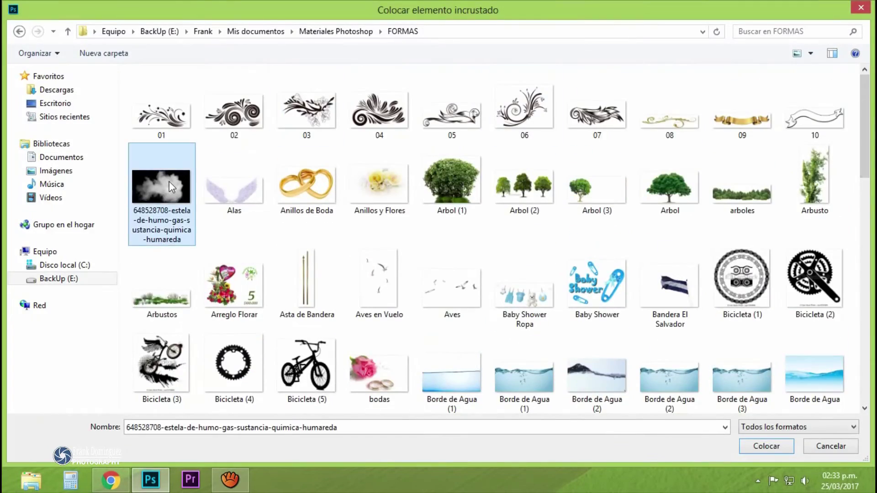
Scale, rotate and position the smoke beneath Goku with Screen blend mode.
{"action": "left_click_drag", "start_coordinate": [117, 143], "coordinate": [343, 319]}
{"action": "left_click_drag", "start_coordinate": [445, 366], "coordinate": [419, 283]}
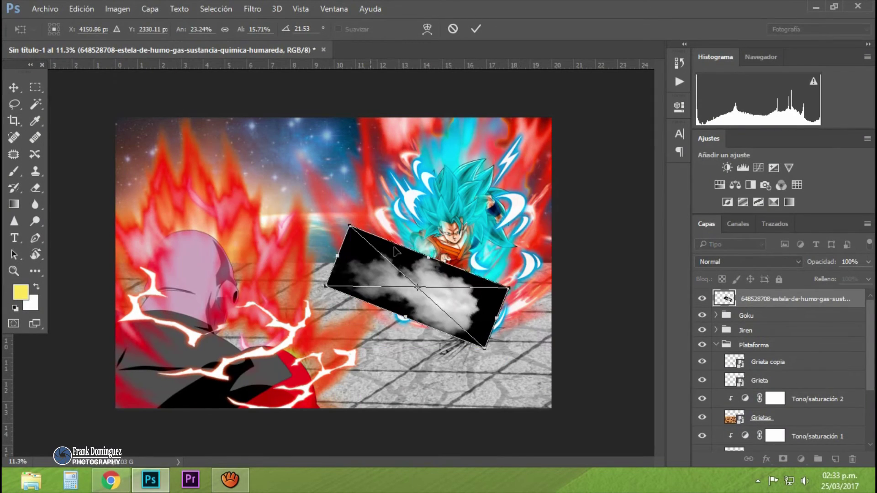
{"action": "left_click_drag", "start_coordinate": [519, 227], "coordinate": [514, 274]}
{"action": "key", "text": "Return"}
{"action": "left_click", "coordinate": [701, 264]}
{"action": "left_click", "coordinate": [714, 94]}
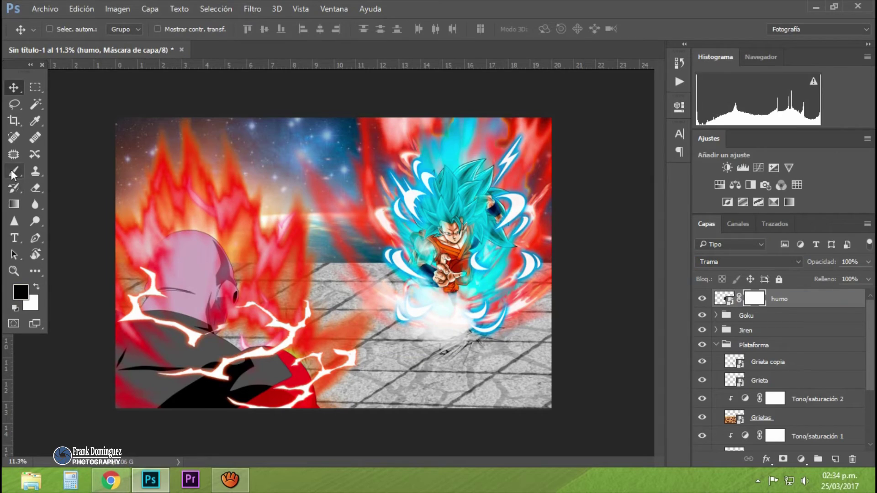
Place a second smoke image in the lower-right floor, rotated, set to Screen.
{"action": "left_click", "coordinate": [44, 8]}
{"action": "left_click", "coordinate": [90, 232]}
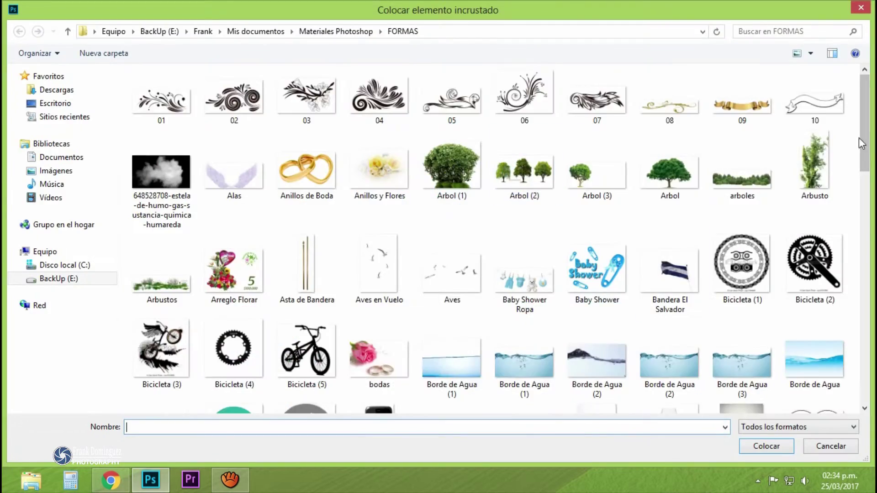
{"action": "double_click", "coordinate": [147, 187]}
{"action": "mouse_move", "coordinate": [571, 204]}
{"action": "left_mouse_down"}
{"action": "mouse_move", "coordinate": [532, 406]}
{"action": "mouse_move", "coordinate": [594, 283]}
{"action": "left_mouse_up"}
{"action": "key", "text": "Return"}
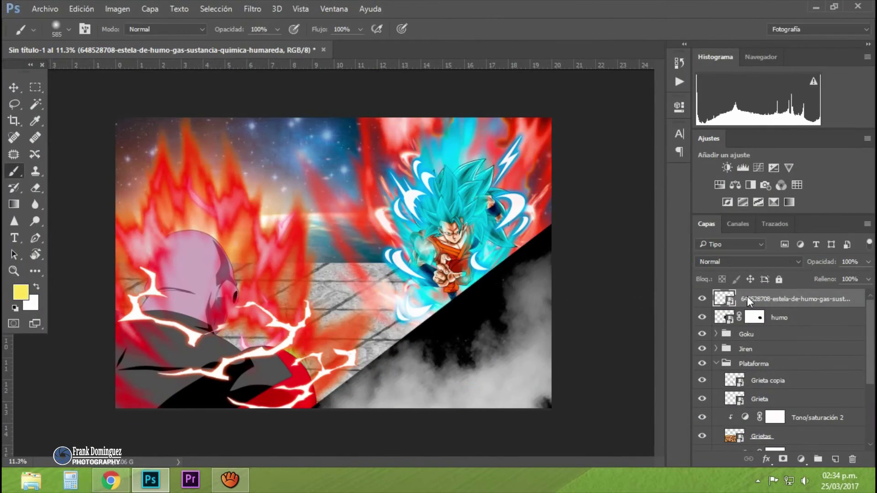
{"action": "type", "text": "humo"}
{"action": "left_click", "coordinate": [730, 261]}
{"action": "left_click", "coordinate": [724, 91]}
Merge the hue/saturation adjustment into the platform and name the layer plataforma.
{"action": "scroll", "coordinate": [872, 414], "scroll_direction": "down", "scroll_amount": 3}
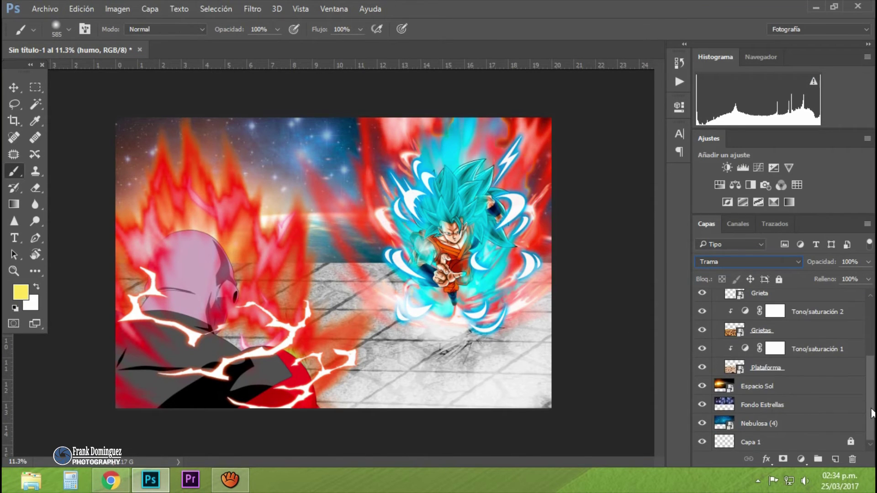
{"action": "left_click", "coordinate": [822, 352], "text": "shift"}
{"action": "key", "text": "ctrl+e"}
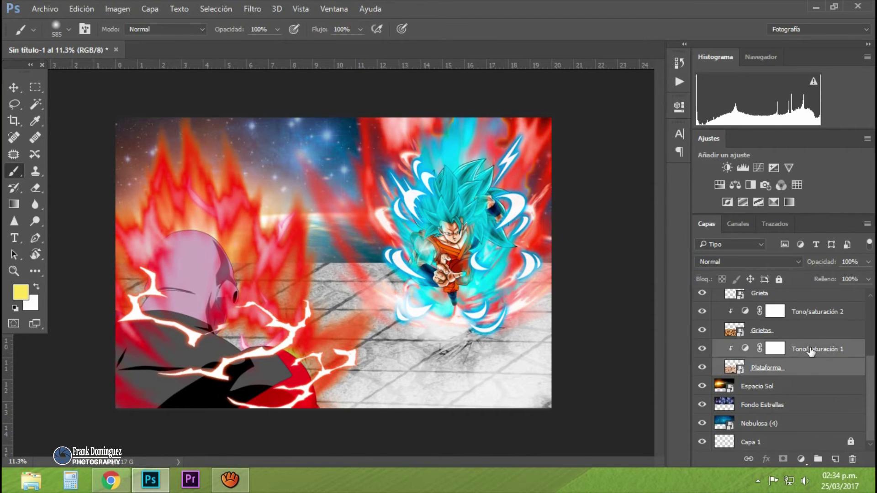
{"action": "double_click", "coordinate": [813, 368]}
{"action": "type", "text": "a"}
{"action": "left_click", "coordinate": [800, 459]}
Add a Levels adjustment to brighten the platform, checking it against Espacio Sol.
{"action": "left_click", "coordinate": [793, 233]}
{"action": "left_click", "coordinate": [564, 332]}
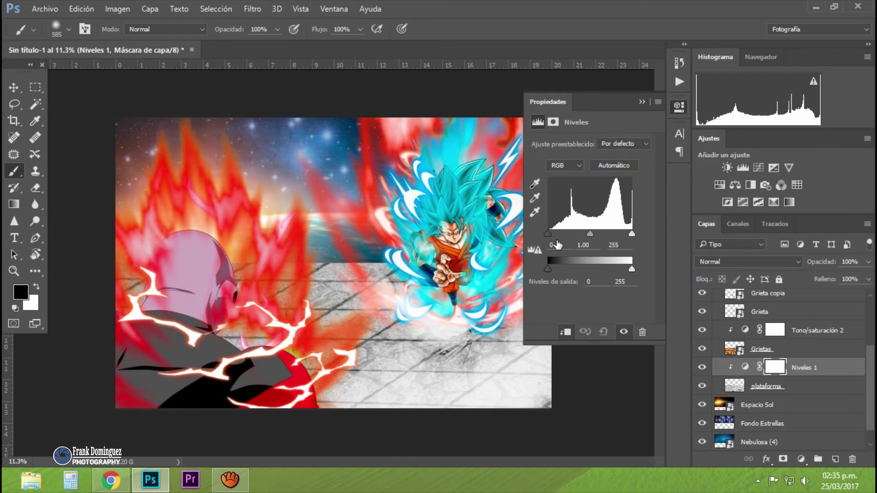
{"action": "left_click_drag", "start_coordinate": [593, 233], "coordinate": [590, 233]}
{"action": "left_click", "coordinate": [641, 102]}
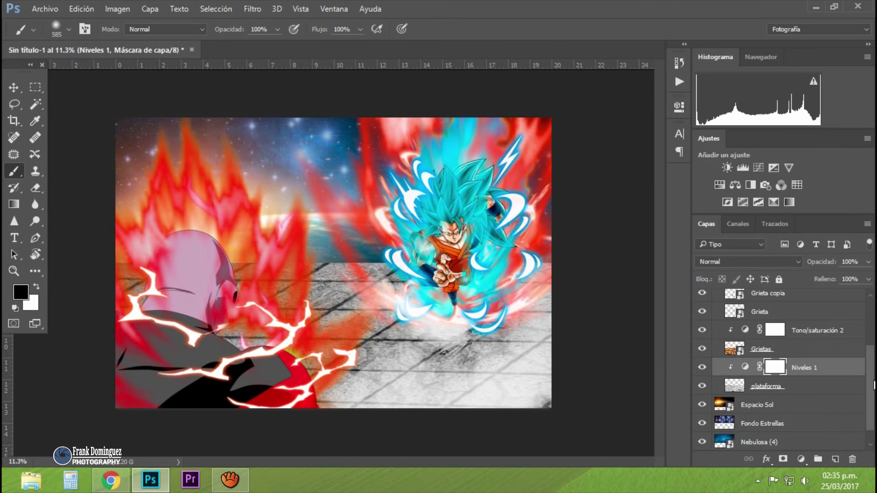
{"action": "left_click", "coordinate": [702, 404]}
{"action": "left_click", "coordinate": [702, 404]}
Place the Bokeh (1) light image from the LUCES folder.
{"action": "left_click", "coordinate": [45, 8]}
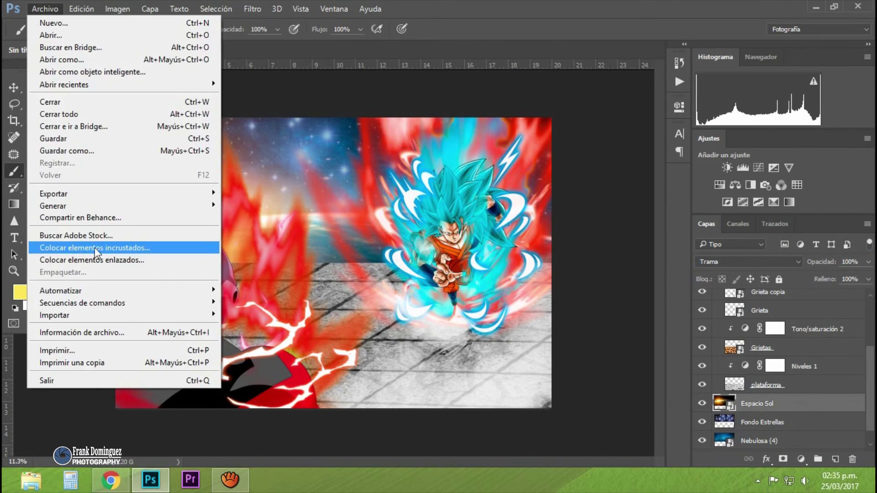
{"action": "left_click", "coordinate": [114, 248]}
{"action": "double_click", "coordinate": [176, 124]}
{"action": "double_click", "coordinate": [190, 212]}
{"action": "double_click", "coordinate": [185, 159]}
{"action": "double_click", "coordinate": [155, 131]}
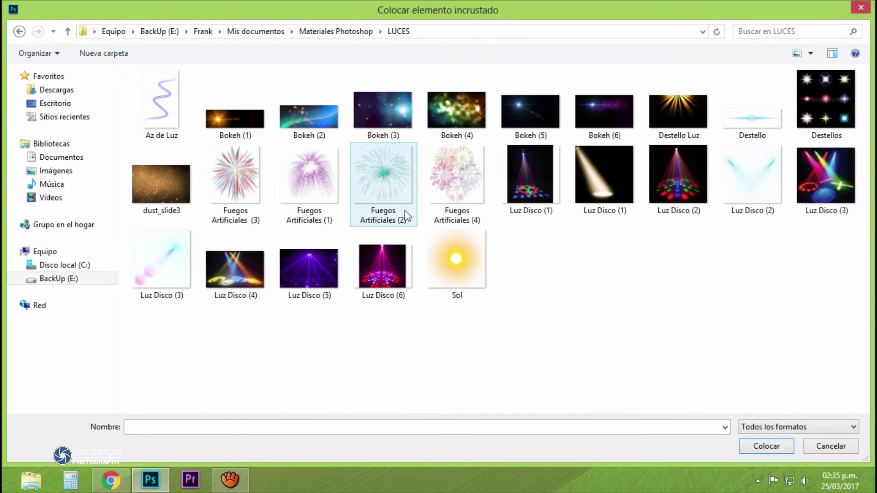
{"action": "double_click", "coordinate": [237, 136]}
Stretch Bokeh (1) across the upper scene and move its layer just under Grieta.
{"action": "left_click_drag", "start_coordinate": [117, 196], "coordinate": [98, 167]}
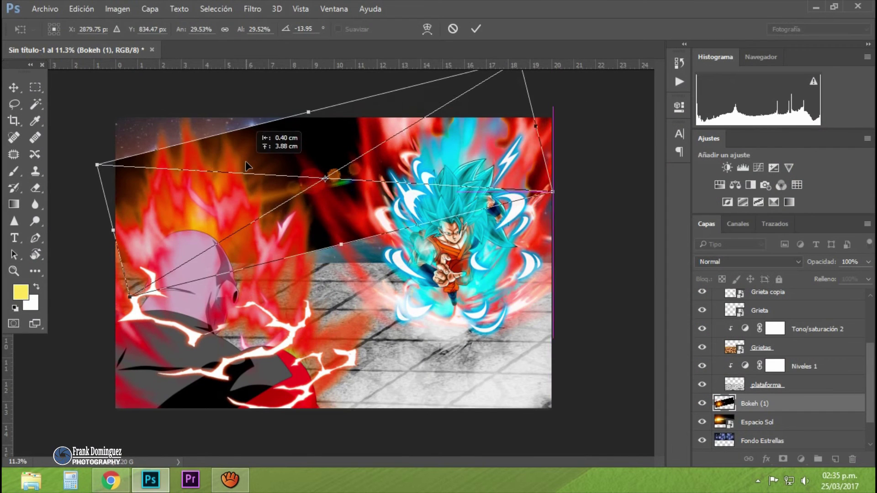
{"action": "key", "text": "Return"}
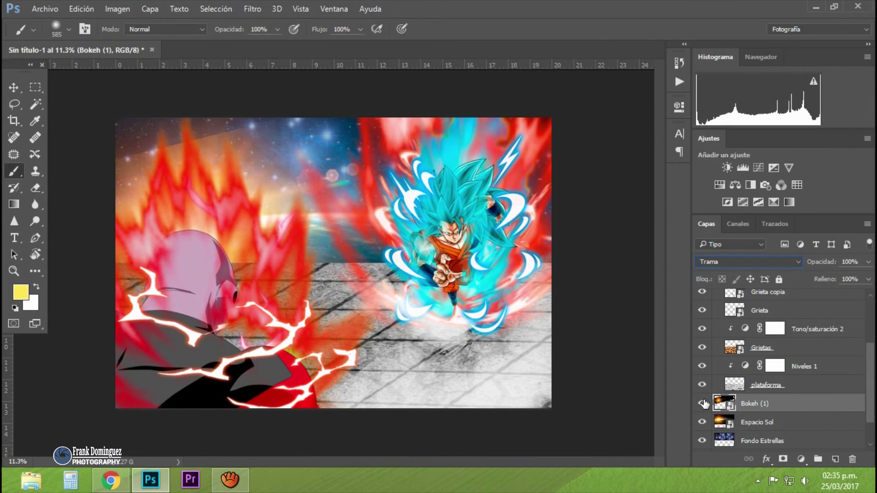
{"action": "left_click_drag", "start_coordinate": [794, 401], "coordinate": [815, 322]}
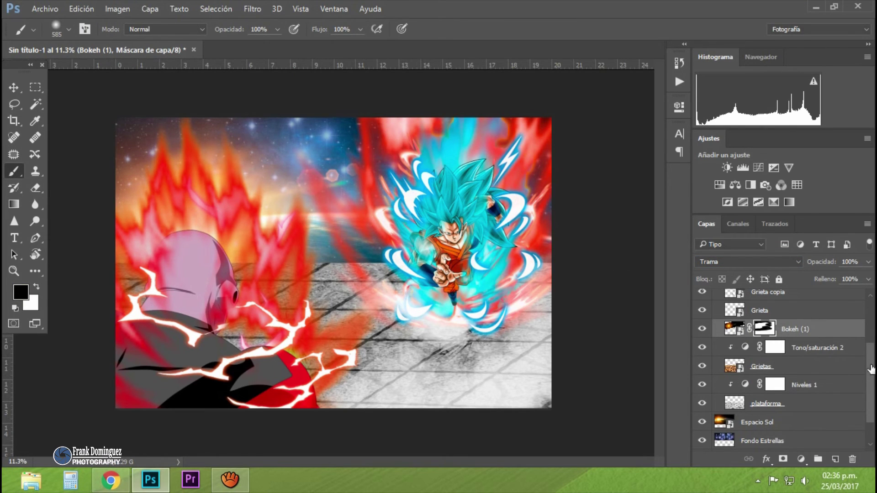
{"action": "scroll", "coordinate": [850, 383], "scroll_direction": "down", "scroll_amount": 2}
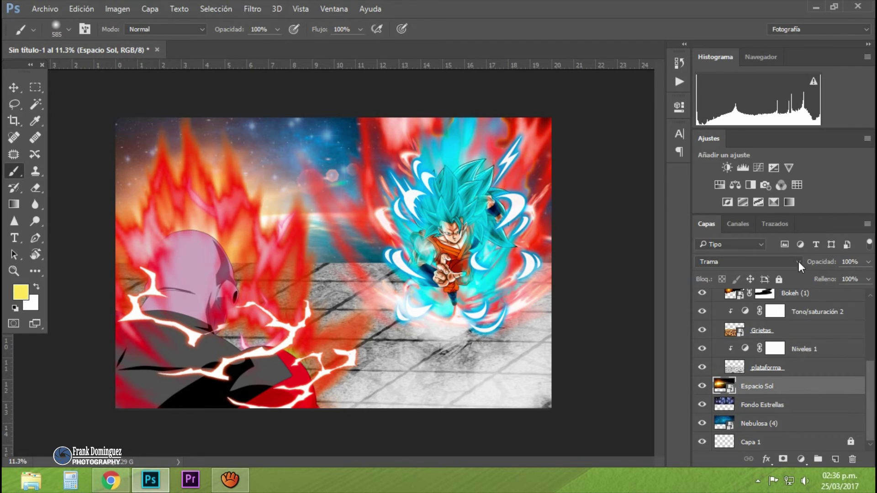
{"action": "key", "text": "alt+a"}
{"action": "left_click", "coordinate": [92, 254]}
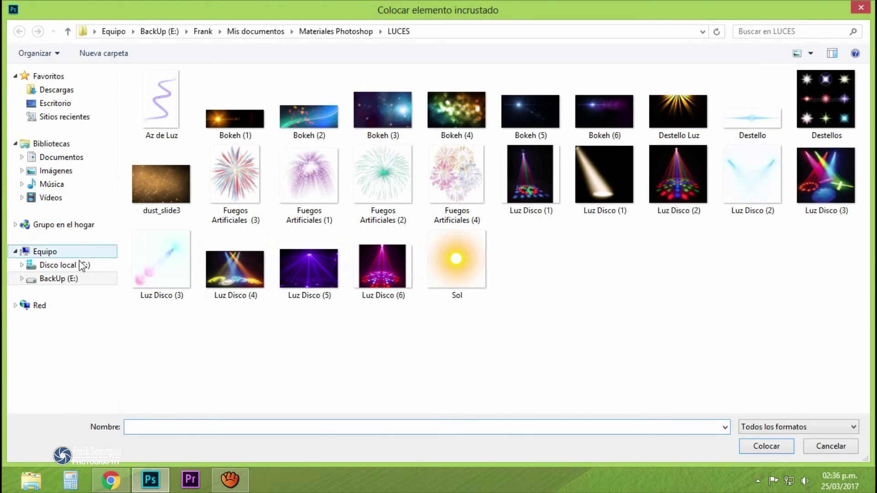
Place the DBS_logo image from the Speed Art - Dragon Ball downloads folder.
{"action": "left_click", "coordinate": [59, 279]}
{"action": "double_click", "coordinate": [176, 229]}
{"action": "double_click", "coordinate": [173, 137]}
{"action": "double_click", "coordinate": [164, 187]}
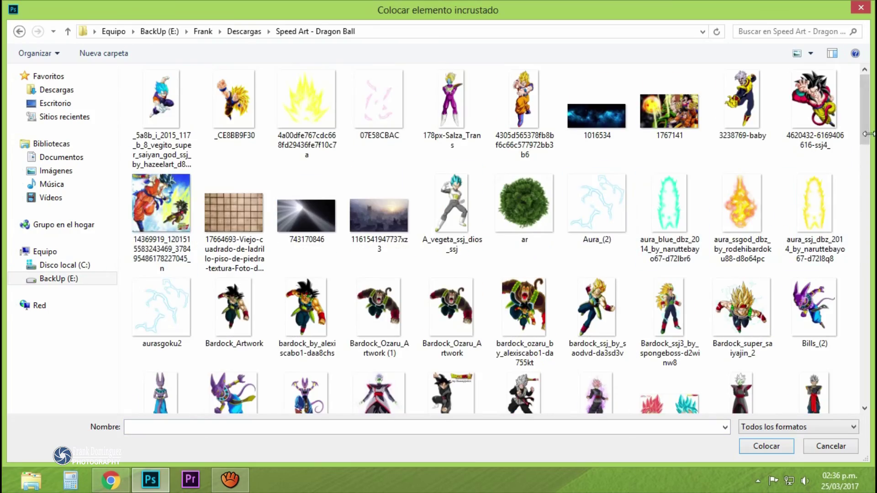
{"action": "left_click_drag", "start_coordinate": [864, 134], "coordinate": [834, 349]}
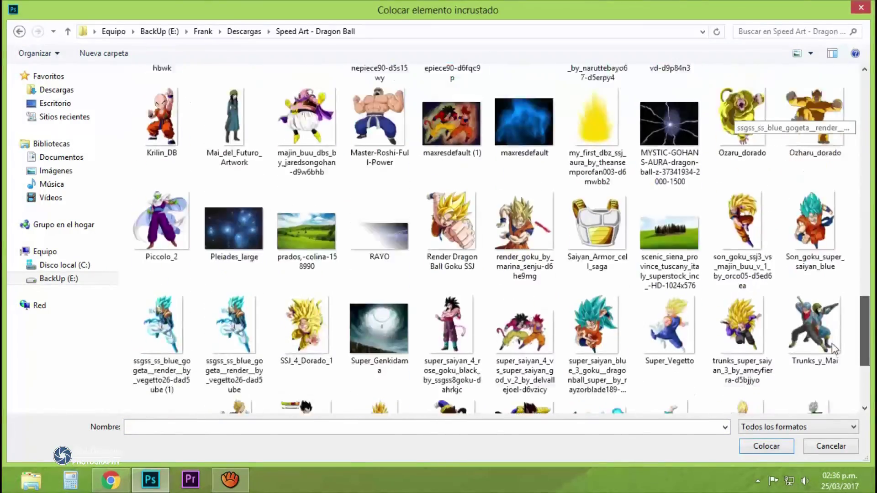
{"action": "scroll", "coordinate": [835, 350], "scroll_direction": "up", "scroll_amount": 10}
{"action": "double_click", "coordinate": [452, 283]}
{"action": "key", "text": "Return"}
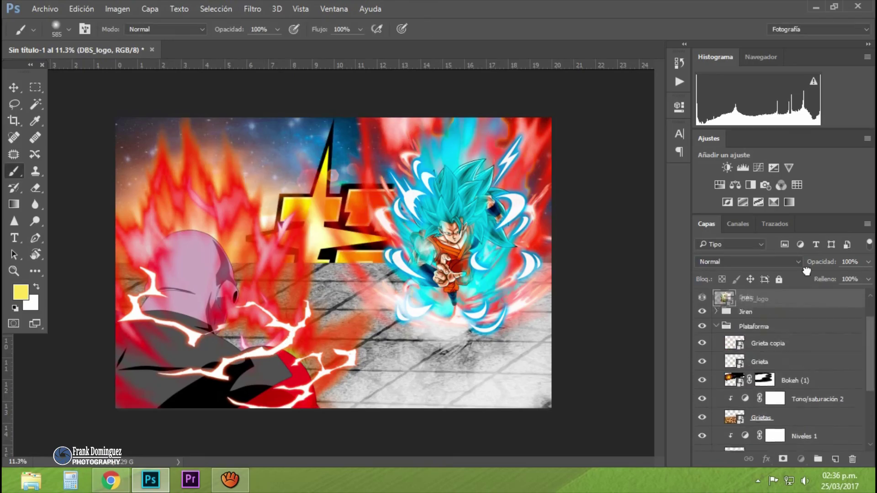
Shrink the Dragon Ball Super logo onto the lower-right floor.
{"action": "key", "text": "ctrl+t"}
{"action": "left_click_drag", "start_coordinate": [215, 167], "coordinate": [402, 381]}
{"action": "scroll", "coordinate": [370, 245], "scroll_direction": "up", "scroll_amount": 3}
{"action": "left_click_drag", "start_coordinate": [370, 245], "coordinate": [452, 187]}
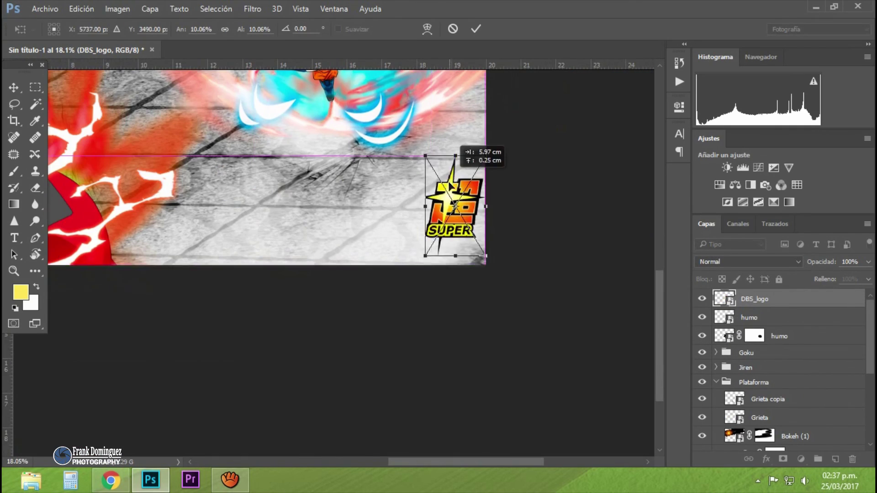
{"action": "key", "text": "Return"}
Place the photography watermark from FIRMAS in the bottom-right corner and nudge the logo right.
{"action": "left_click", "coordinate": [44, 9]}
{"action": "left_click", "coordinate": [92, 257]}
{"action": "key", "text": "alt+Up"}
{"action": "key", "text": "alt+Up"}
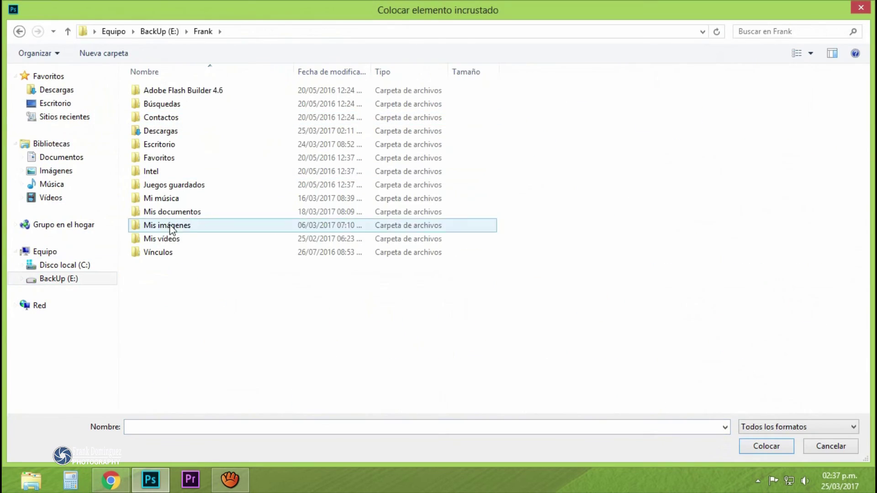
{"action": "double_click", "coordinate": [171, 225]}
{"action": "double_click", "coordinate": [176, 104]}
{"action": "double_click", "coordinate": [177, 90]}
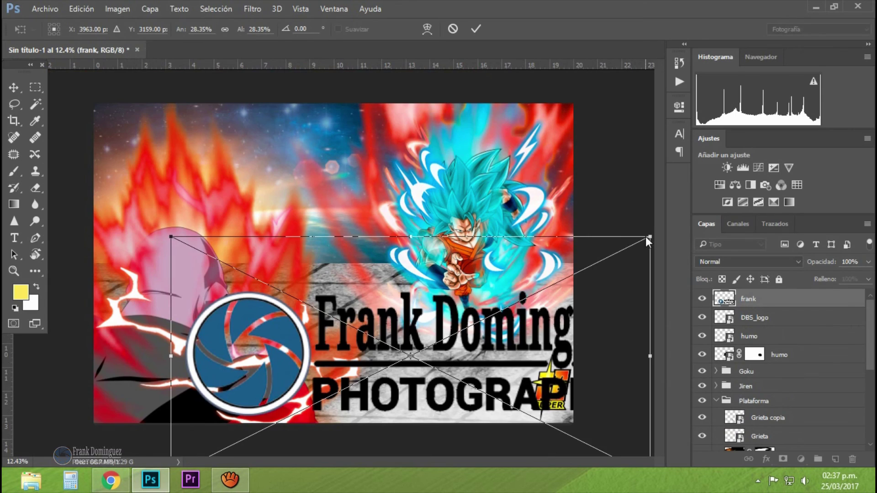
{"action": "left_click_drag", "start_coordinate": [646, 236], "coordinate": [492, 403]}
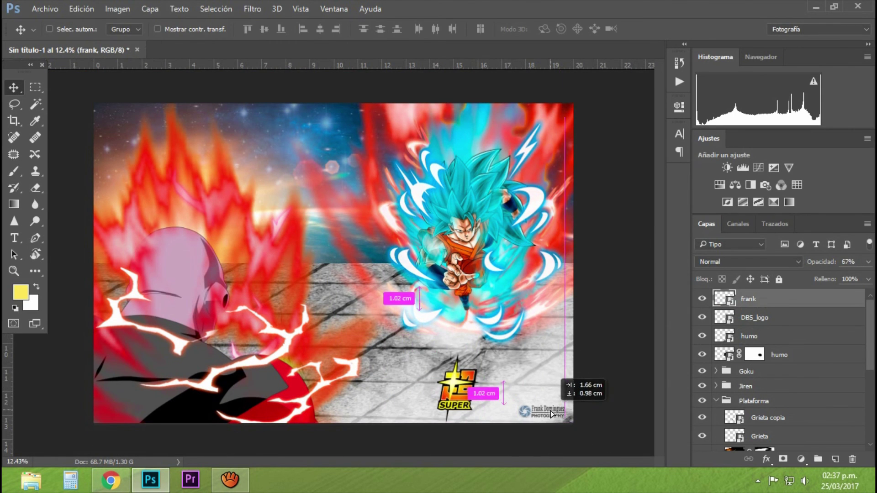
{"action": "left_click_drag", "start_coordinate": [466, 382], "coordinate": [552, 362]}
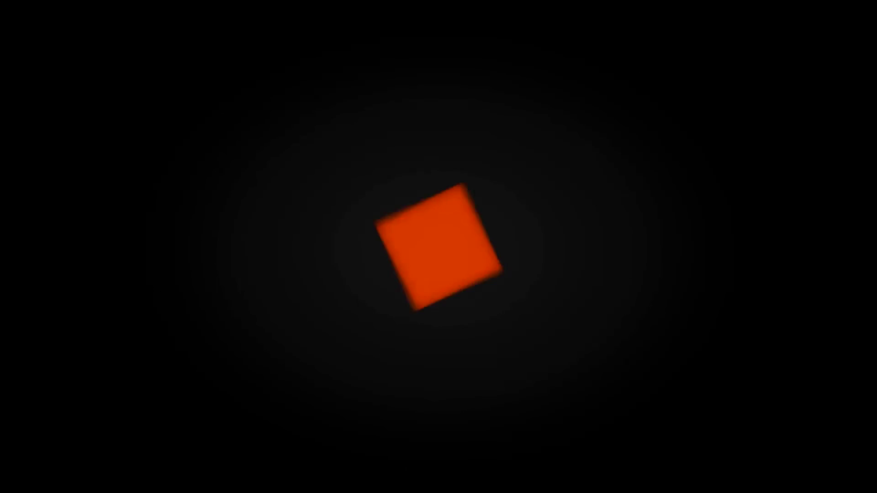